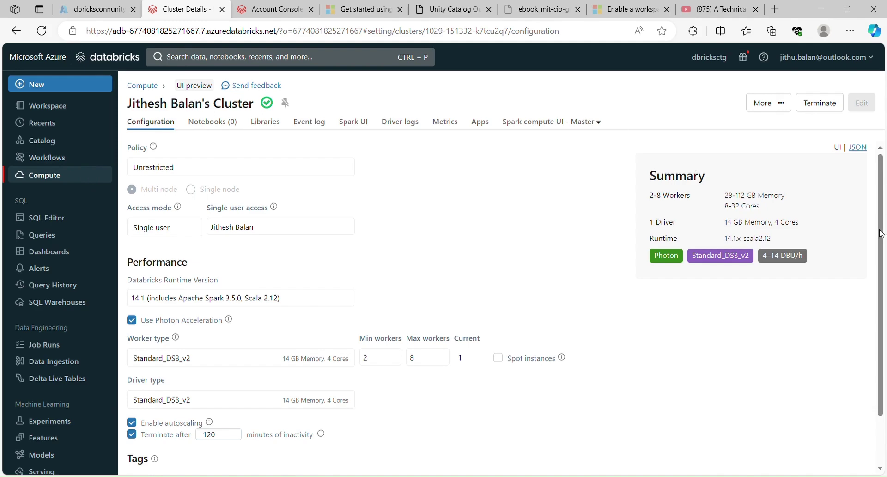
Step: Expand the cluster's Advanced options: autoscaling, 120-minute inactivity termination, no Spark config or environment variables
{"action": "scroll", "coordinate": [884, 232], "scroll_direction": "down", "scroll_amount": 2}
{"action": "left_click", "coordinate": [161, 468]}
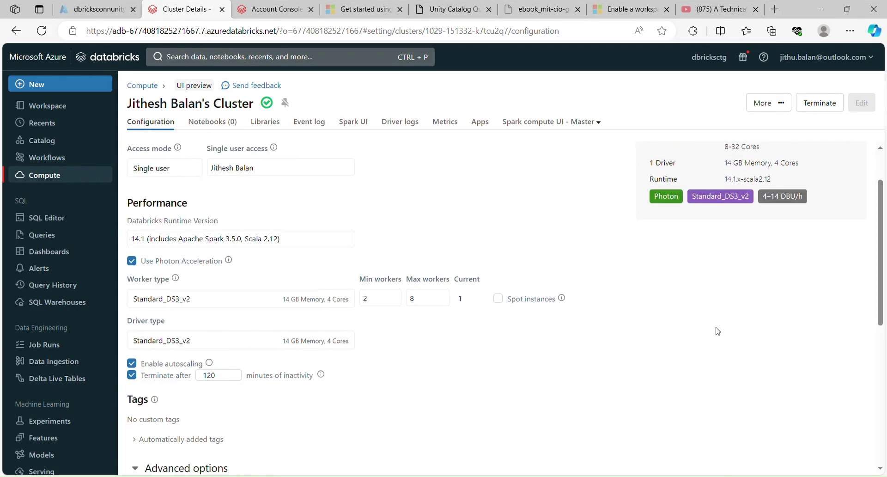
{"action": "left_click_drag", "start_coordinate": [881, 194], "coordinate": [883, 287]}
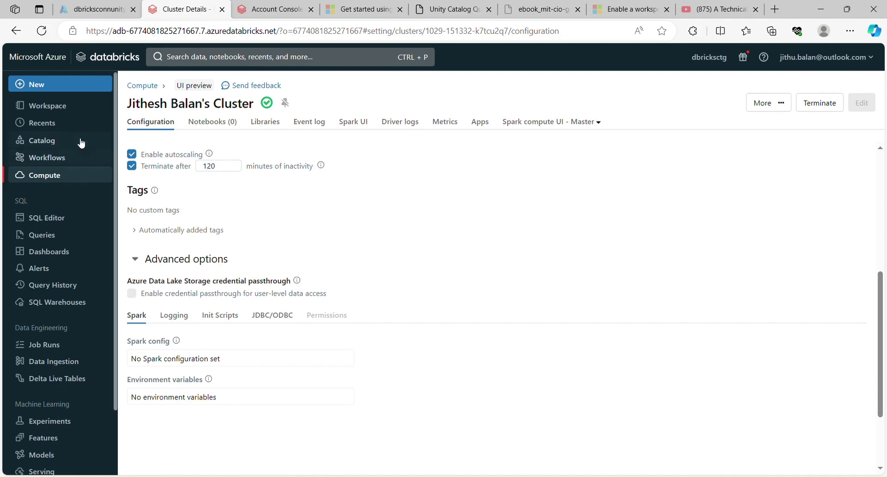
Step: Create a new notebook in the workspace home folder, then switch to the Unity Catalog Quickstart page
{"action": "left_click", "coordinate": [66, 116]}
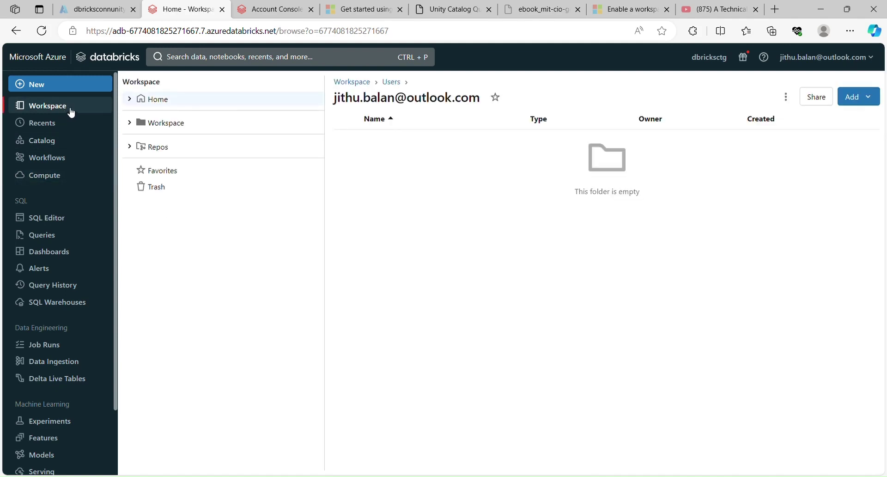
{"action": "left_click", "coordinate": [875, 98]}
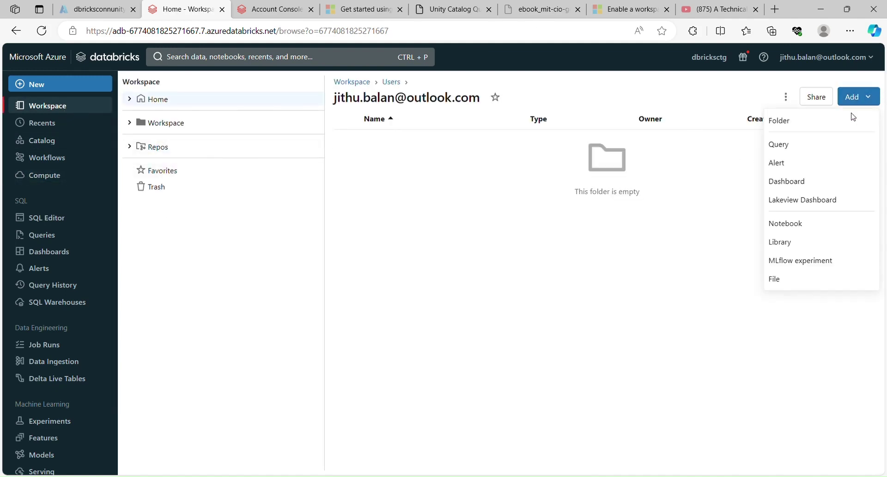
{"action": "left_click", "coordinate": [801, 224]}
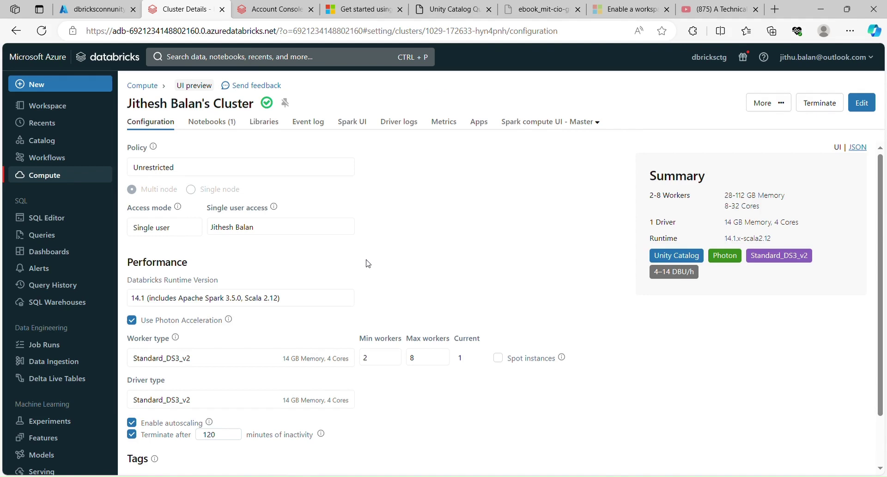
{"action": "left_click", "coordinate": [459, 12]}
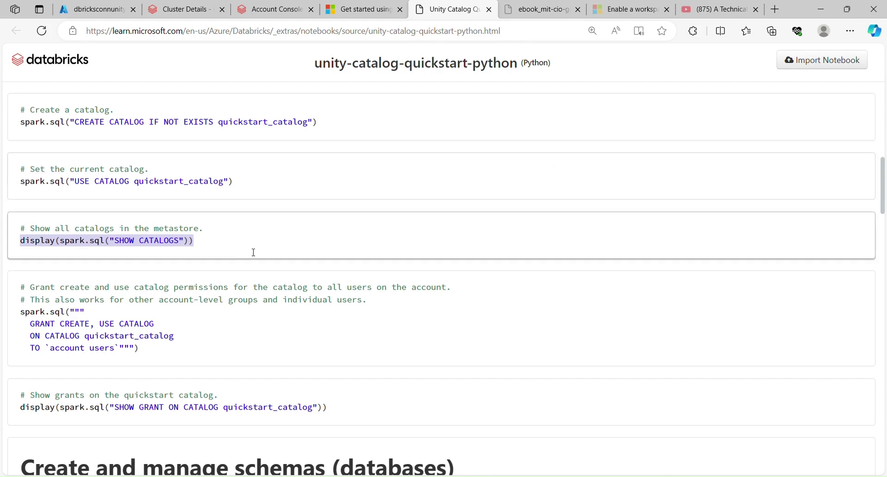
Step: Copy the display(spark.sql("SHOW CATALOGS")) line and return to the Databricks workspace home folder
{"action": "left_click_drag", "start_coordinate": [207, 248], "coordinate": [25, 245]}
{"action": "key", "text": "ctrl+c"}
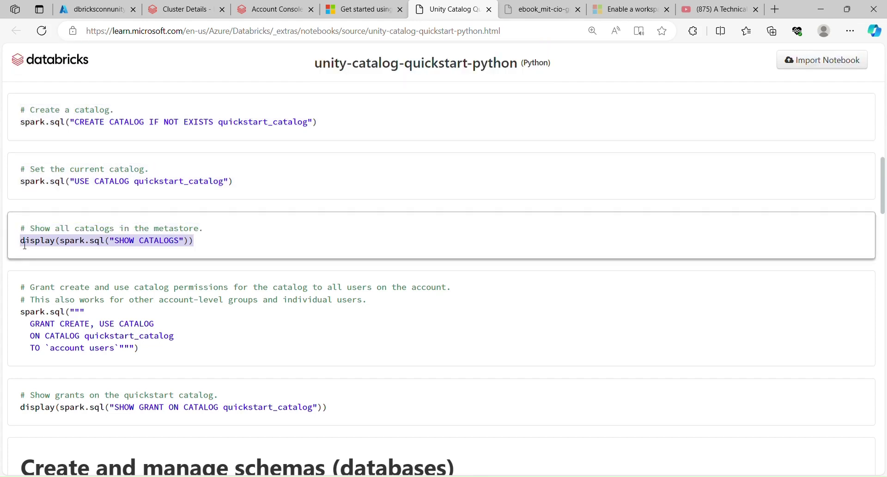
{"action": "left_click", "coordinate": [201, 10]}
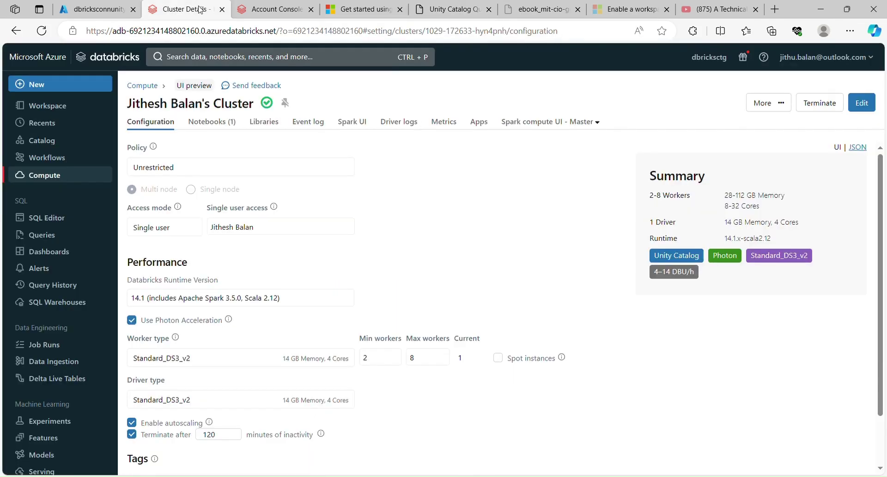
{"action": "left_click", "coordinate": [52, 113]}
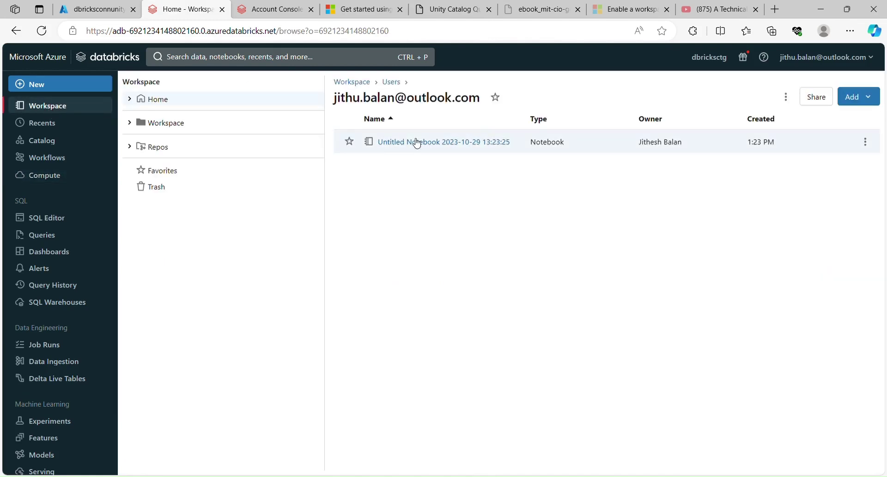
Step: Paste display(spark.sql("SHOW CATALOGS")) into the Untitled Notebook's first cell and run it
{"action": "left_click", "coordinate": [419, 145]}
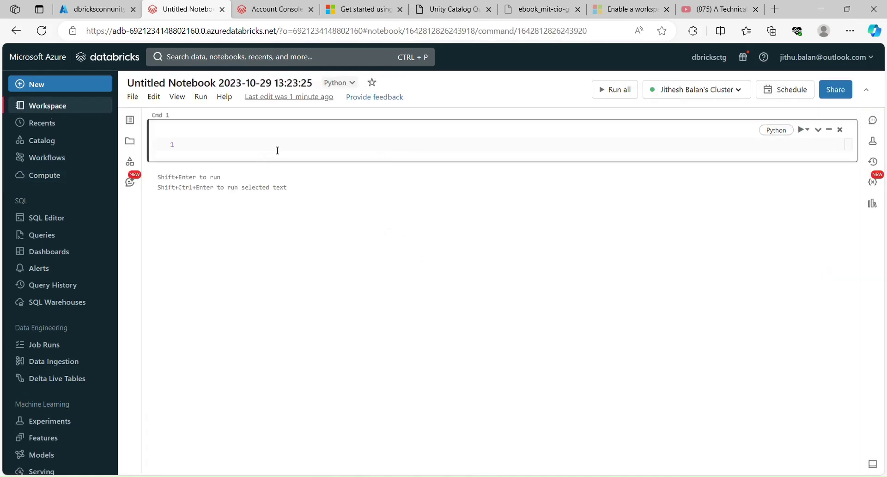
{"action": "left_click", "coordinate": [289, 146]}
{"action": "key", "text": "ctrl+v"}
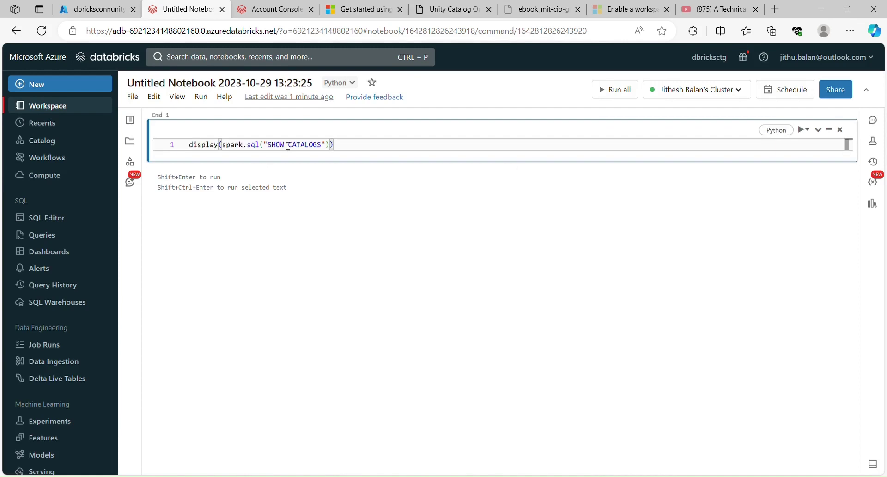
{"action": "key", "text": "shift+Return"}
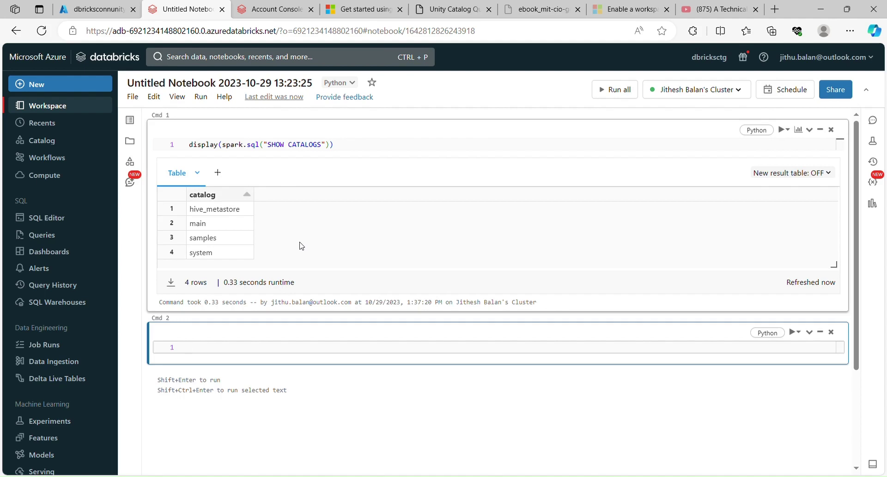
Step: In Catalog Explorer, browse the main catalog, its information_schema and the samples catalog, then collapse the tree
{"action": "left_click", "coordinate": [55, 146]}
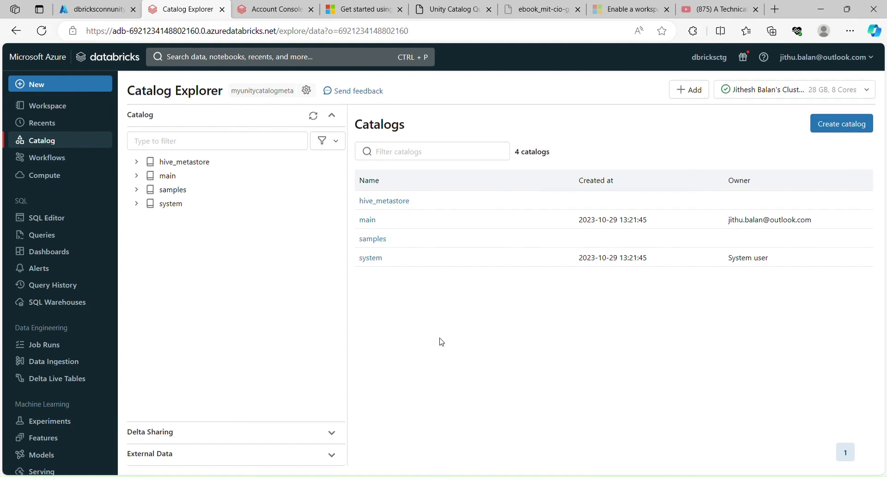
{"action": "left_click", "coordinate": [137, 176]}
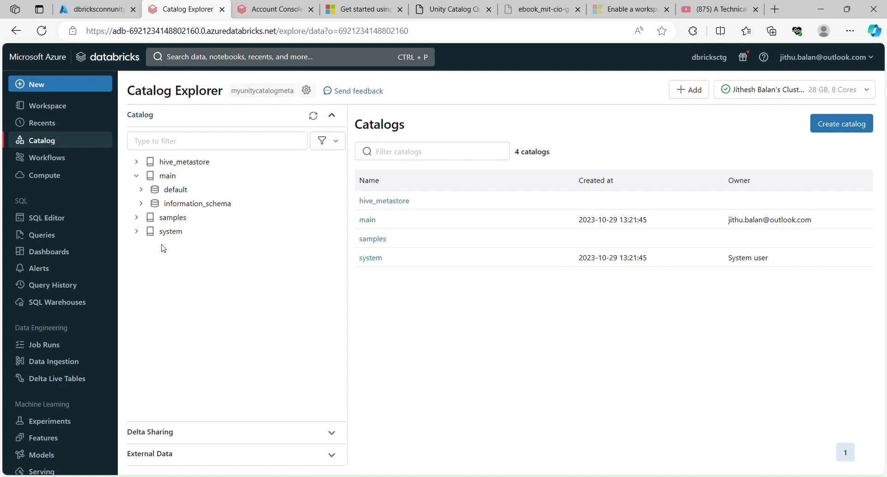
{"action": "left_click", "coordinate": [140, 212]}
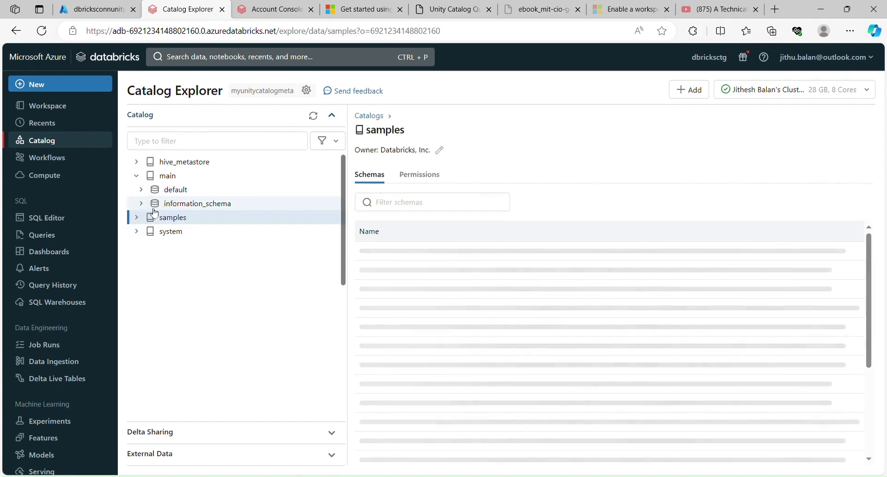
{"action": "left_click", "coordinate": [141, 203]}
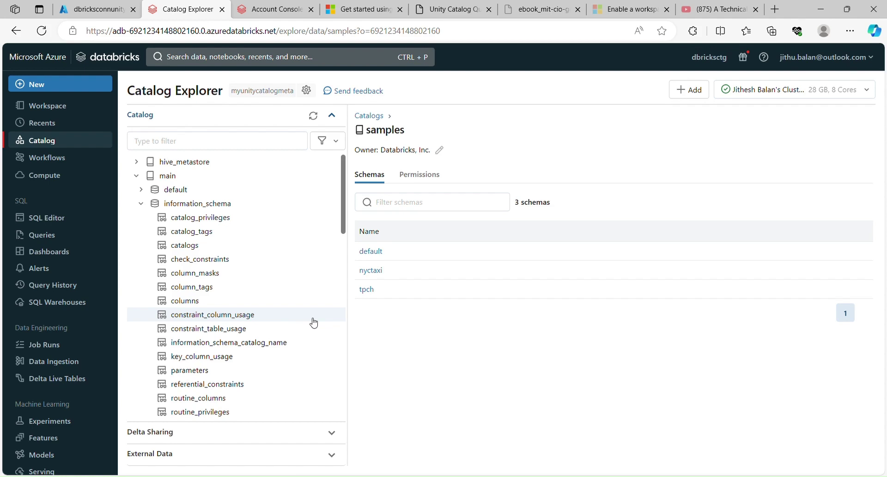
{"action": "left_click", "coordinate": [141, 204]}
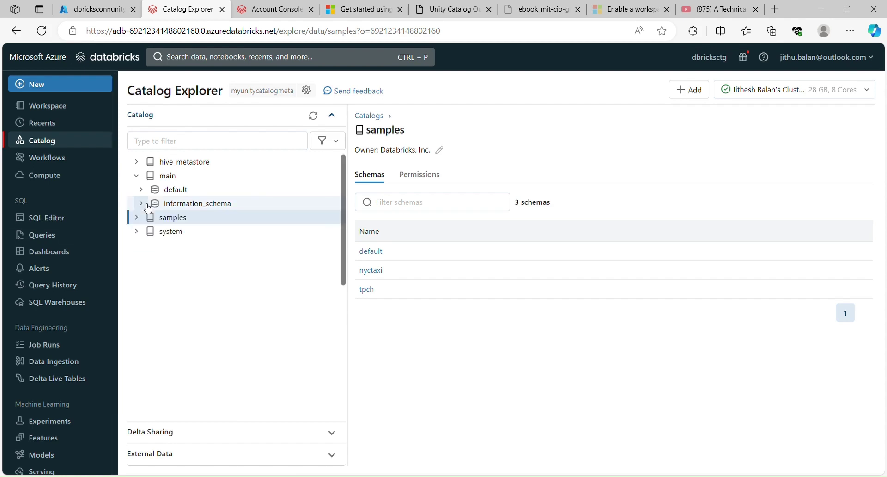
{"action": "left_click", "coordinate": [136, 176]}
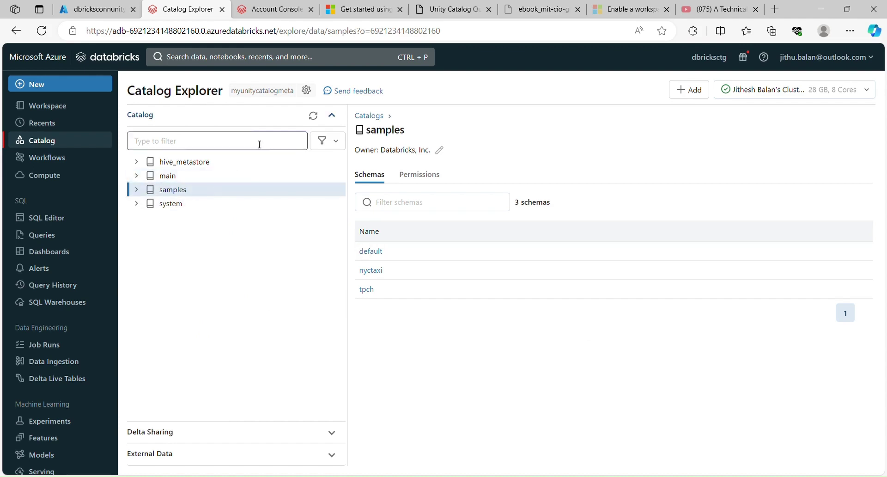
Step: Select the metastore name myunitycatalogmeta shown in the header
{"action": "mouse_move", "coordinate": [283, 98]}
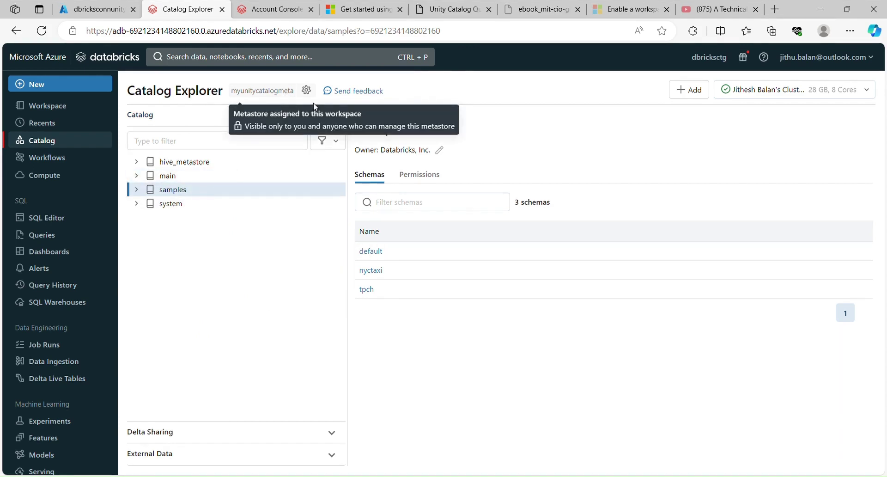
{"action": "mouse_move", "coordinate": [244, 93]}
{"action": "left_click_drag", "start_coordinate": [233, 93], "coordinate": [296, 99]}
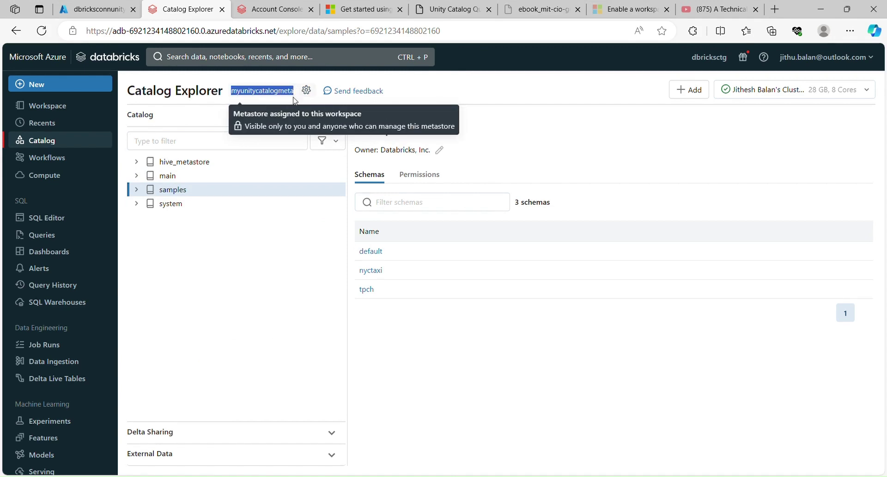
Step: Open the myunitycatalogmeta metastore's details and show its Permissions tab
{"action": "left_click", "coordinate": [308, 91]}
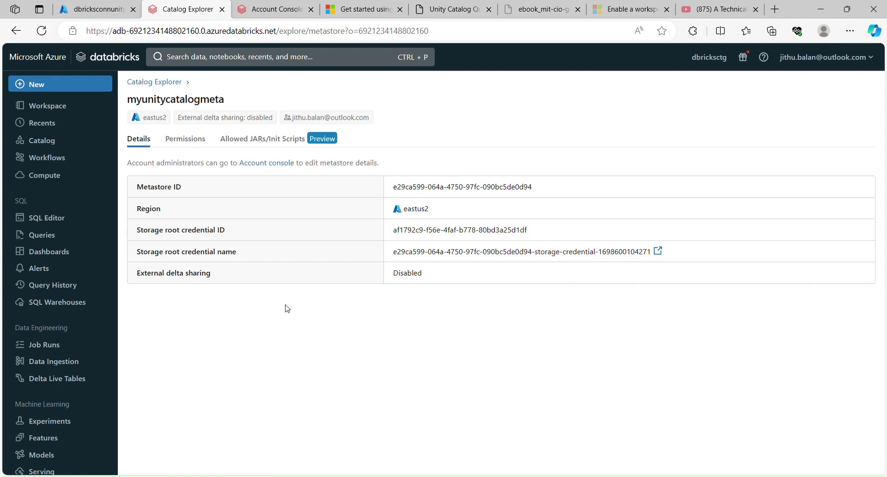
{"action": "left_click", "coordinate": [186, 141]}
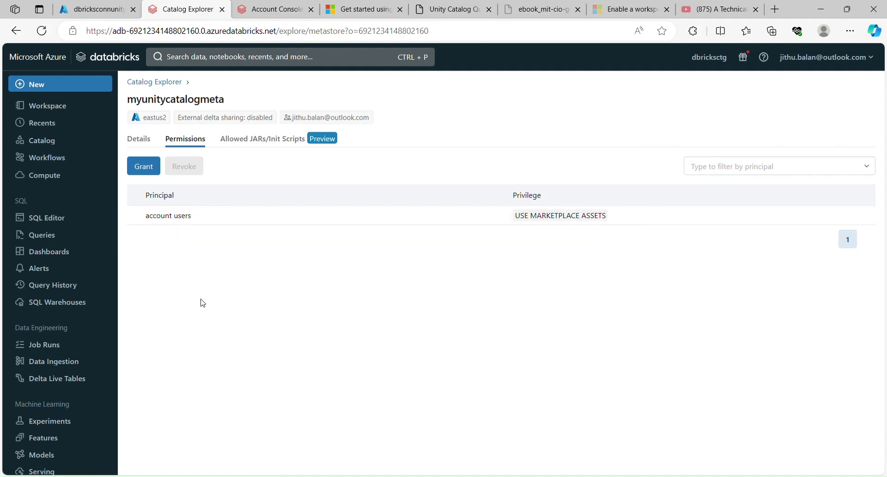
Step: In the Grant dialog, tick every metastore privilege, from CREATE CATALOG through USE SHARE
{"action": "left_click", "coordinate": [150, 173]}
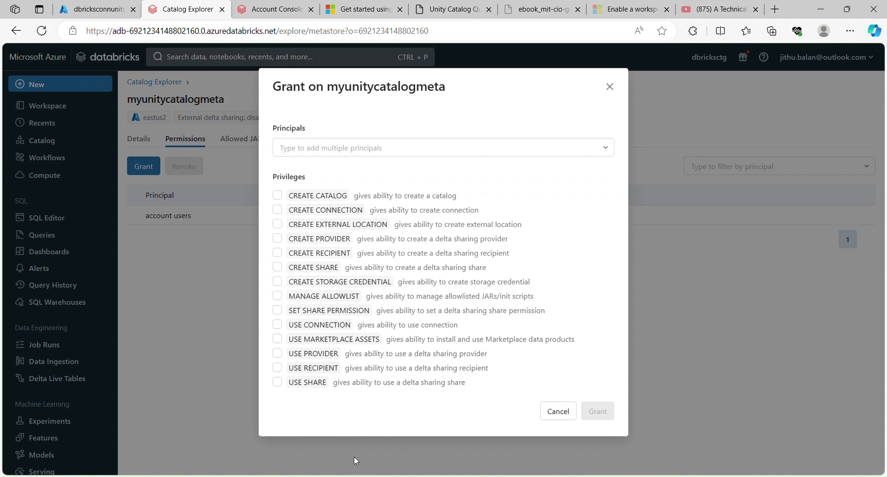
{"action": "left_click", "coordinate": [281, 199]}
{"action": "left_click", "coordinate": [281, 210]}
{"action": "left_click", "coordinate": [280, 225]}
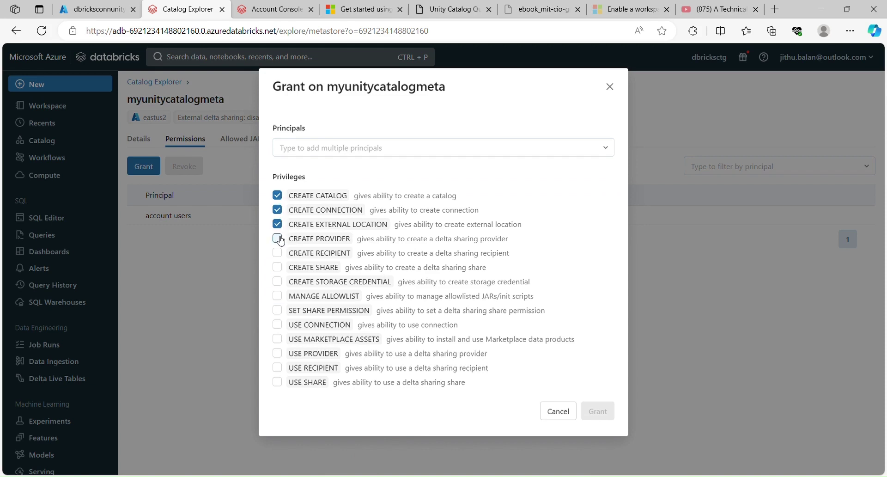
{"action": "left_click", "coordinate": [280, 240]}
{"action": "left_click", "coordinate": [280, 253]}
{"action": "left_click", "coordinate": [279, 267]}
{"action": "left_click", "coordinate": [280, 280]}
{"action": "left_click", "coordinate": [279, 296]}
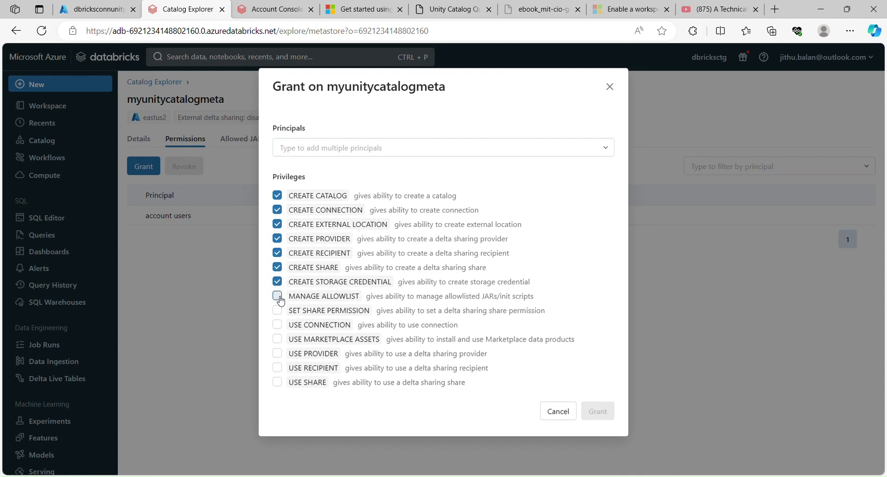
{"action": "left_click", "coordinate": [279, 324]}
{"action": "left_click", "coordinate": [278, 310]}
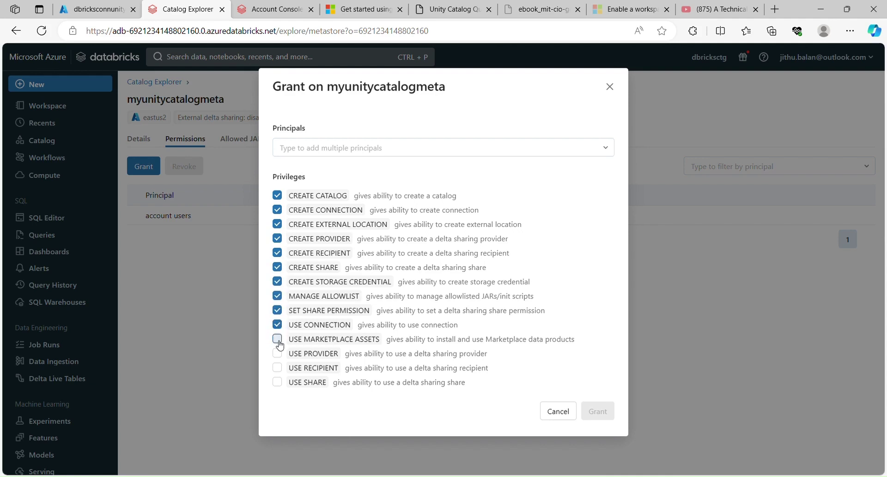
{"action": "left_click", "coordinate": [279, 342]}
{"action": "left_click", "coordinate": [279, 354]}
{"action": "left_click", "coordinate": [279, 368]}
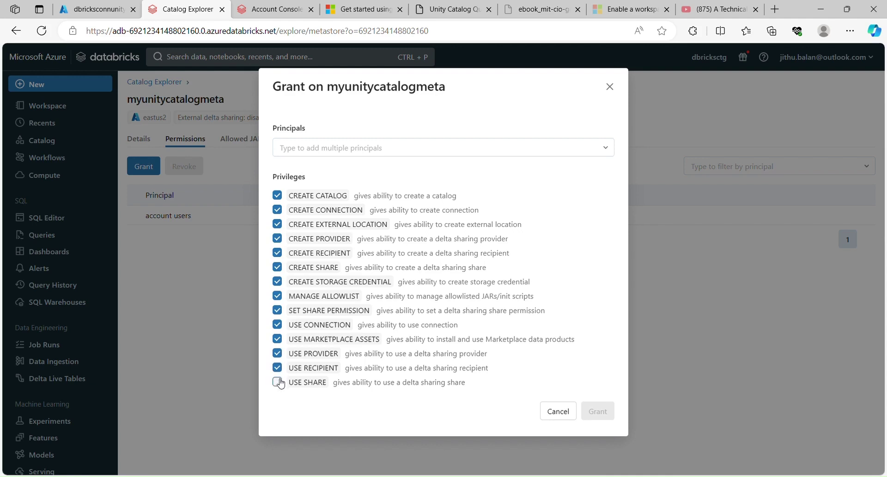
{"action": "left_click", "coordinate": [279, 382]}
Step: Choose the account user as the principal and confirm the grant
{"action": "left_click", "coordinate": [339, 148]}
{"action": "type", "text": "ji"}
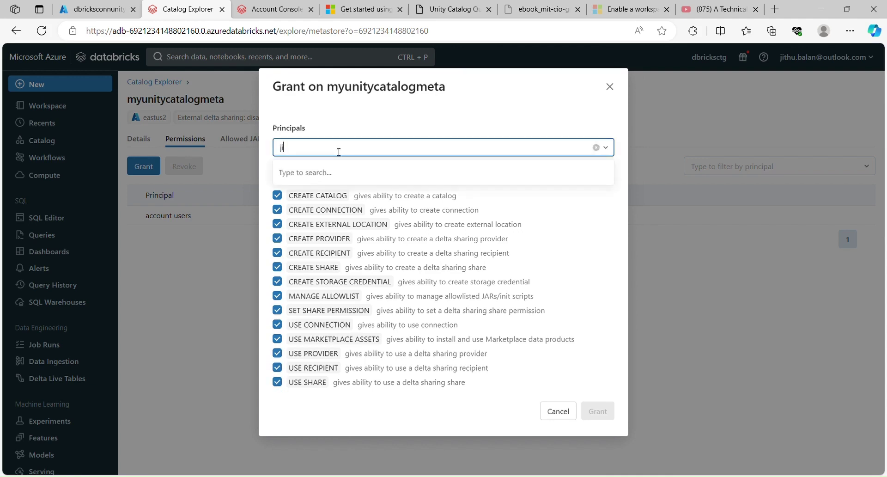
{"action": "type", "text": "thu.ba"}
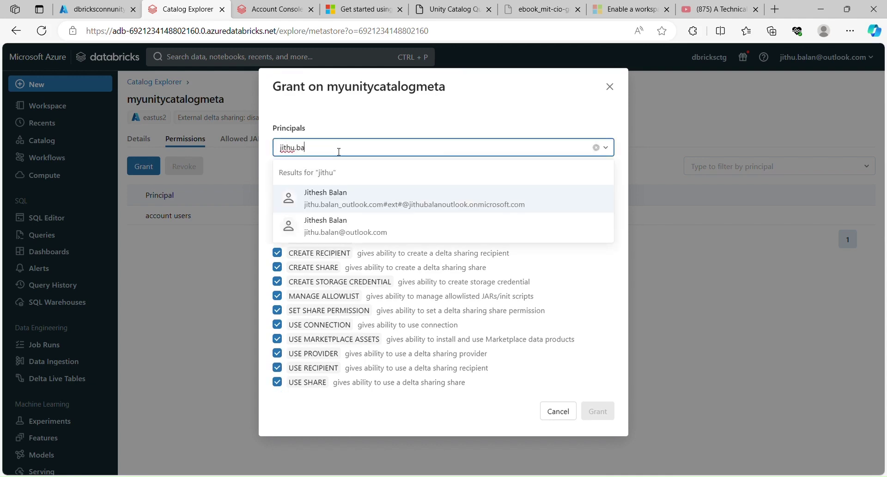
{"action": "type", "text": "lan"}
{"action": "left_click", "coordinate": [344, 226]}
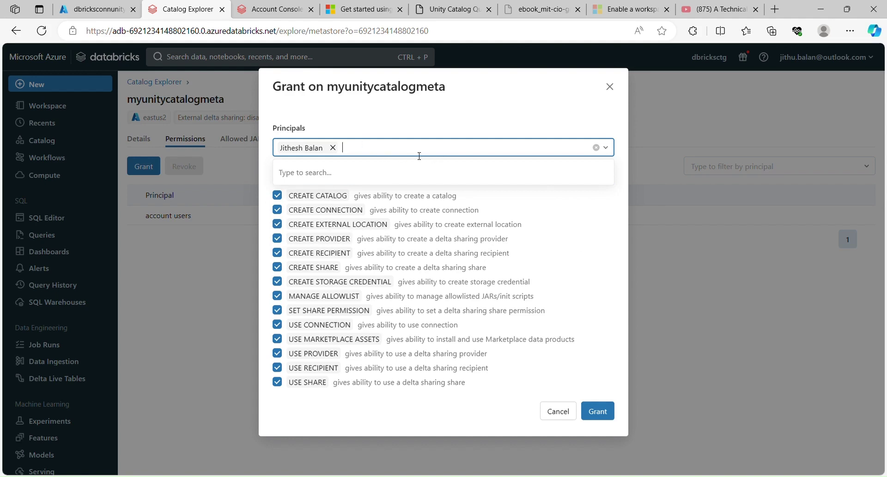
{"action": "left_click", "coordinate": [610, 416]}
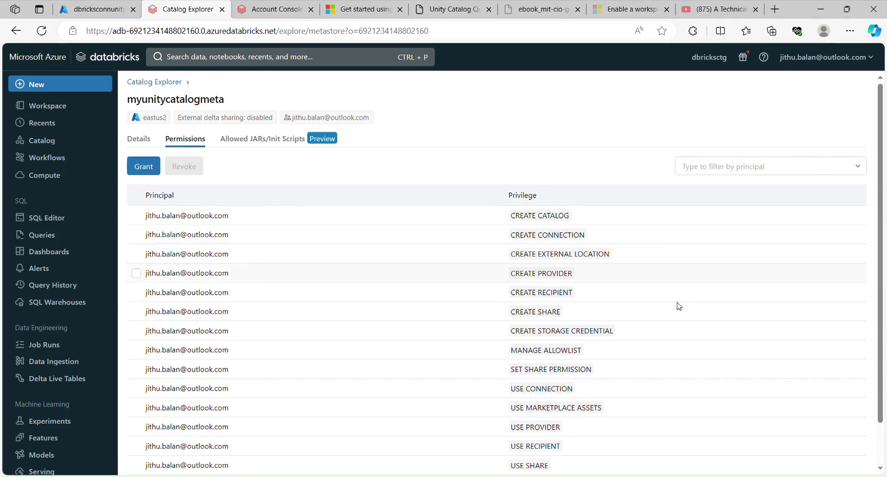
Step: Select the CREATE CONNECTION, CREATE EXTERNAL LOCATION and CREATE PROVIDER rows in the Permissions table
{"action": "left_click", "coordinate": [137, 235]}
{"action": "left_click", "coordinate": [137, 254]}
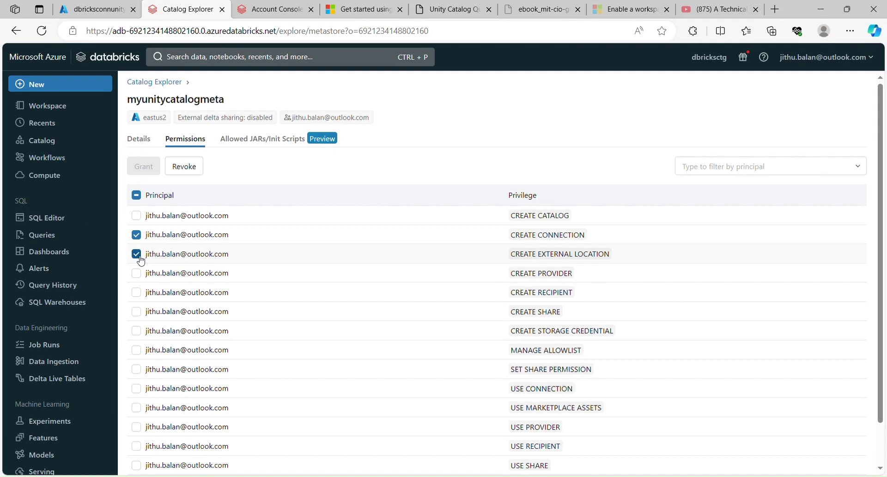
{"action": "left_click", "coordinate": [138, 274]}
Step: From the Catalog browser, create catalog mycatalogdemo with type Standard
{"action": "left_click", "coordinate": [58, 144]}
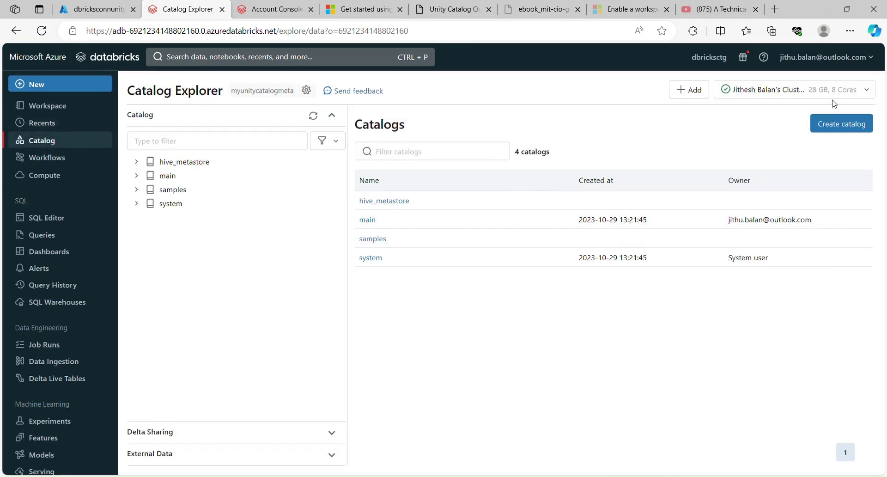
{"action": "left_click", "coordinate": [859, 131]}
{"action": "left_click", "coordinate": [478, 188]}
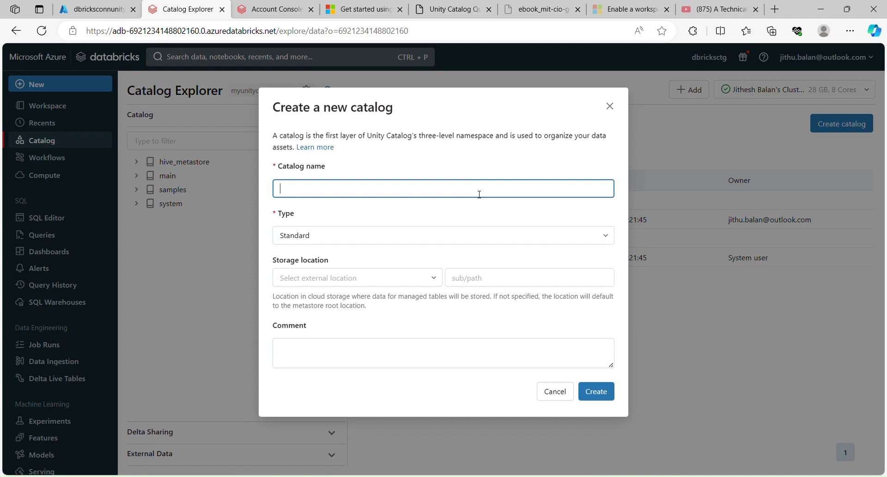
{"action": "type", "text": "mycatalogdemo"}
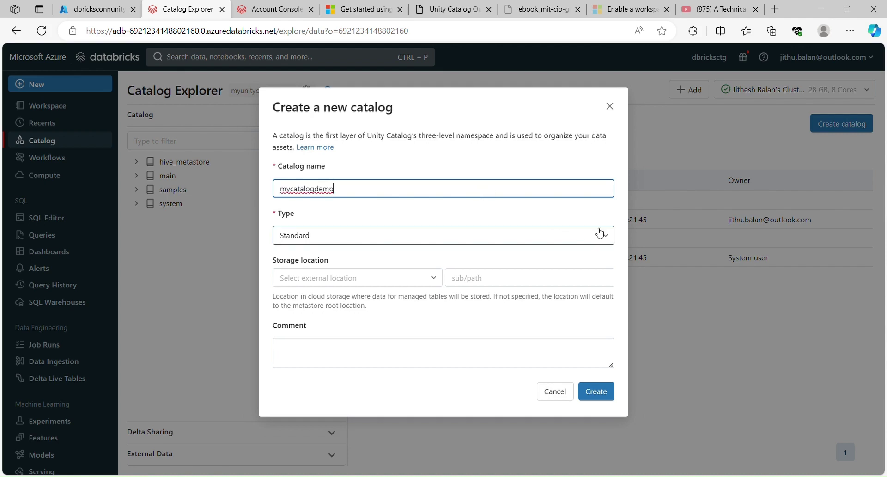
{"action": "left_click", "coordinate": [611, 239]}
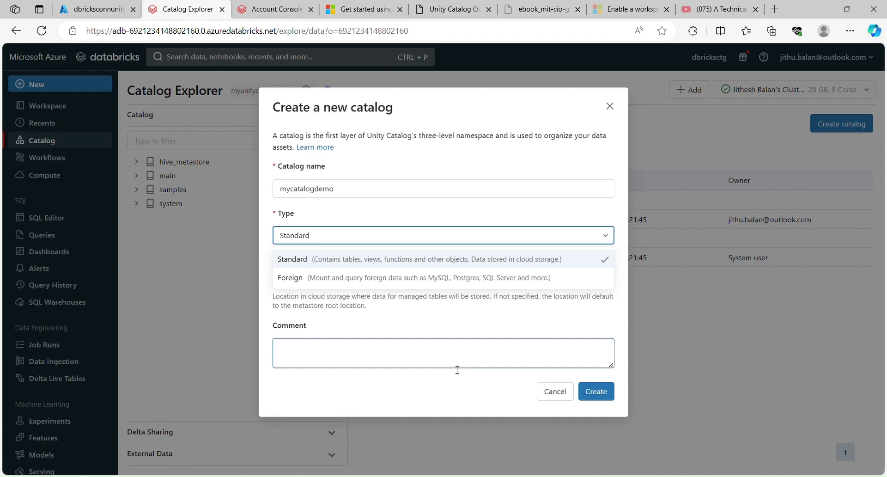
{"action": "left_click", "coordinate": [311, 260]}
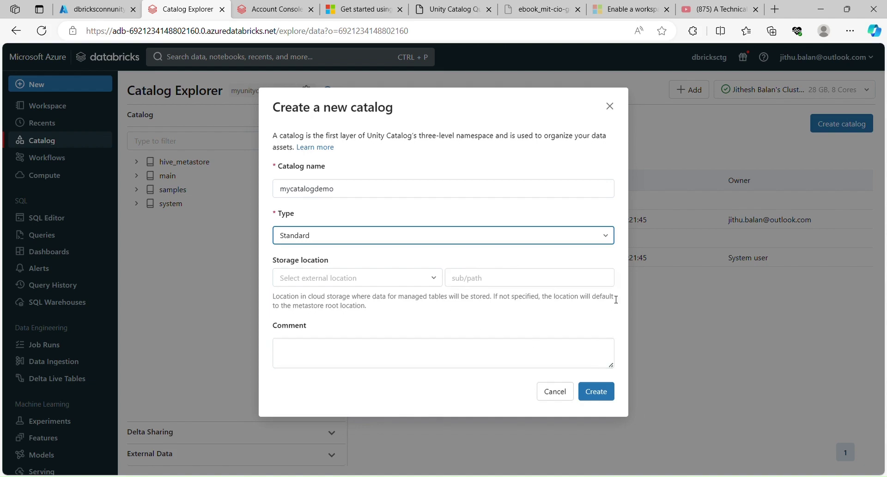
{"action": "left_click", "coordinate": [603, 394]}
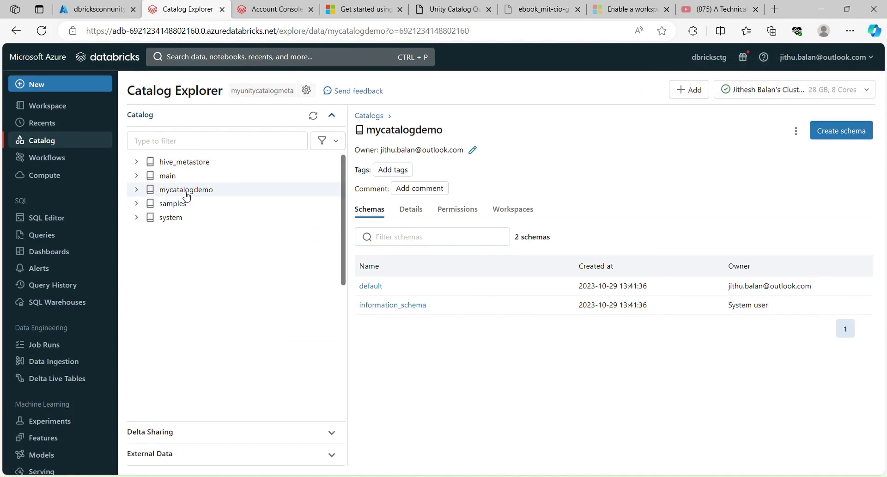
Step: Expand mycatalogdemo to show its default and information_schema schemas, then go to the Workspace home folder
{"action": "left_click", "coordinate": [142, 192]}
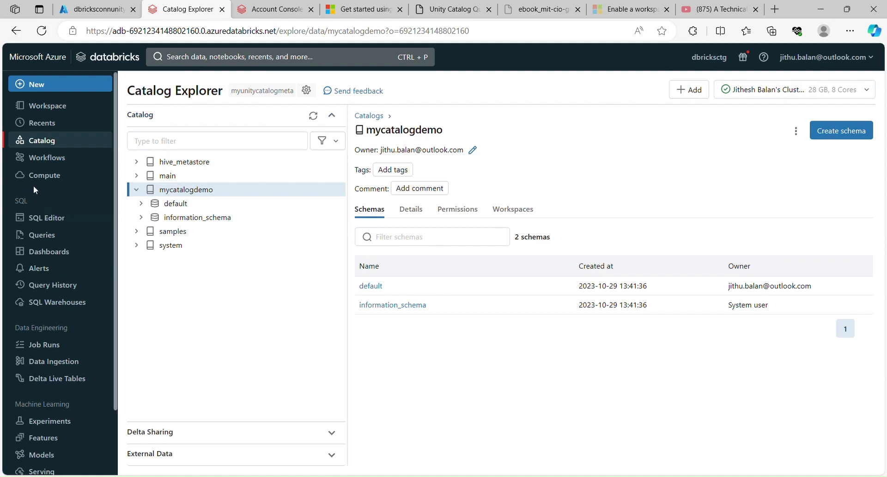
{"action": "left_click", "coordinate": [69, 107]}
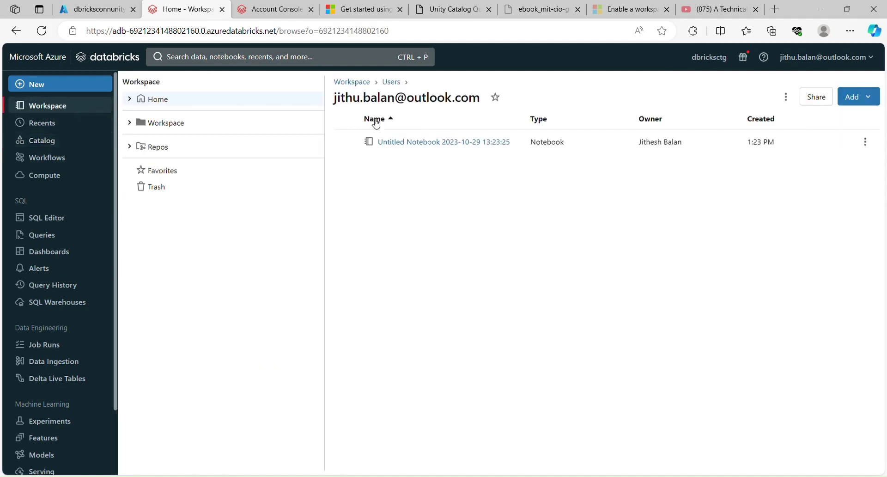
Step: In the Untitled Notebook's second cell, write %sql use catalog mycatalogdemo using autocomplete
{"action": "left_click", "coordinate": [429, 146]}
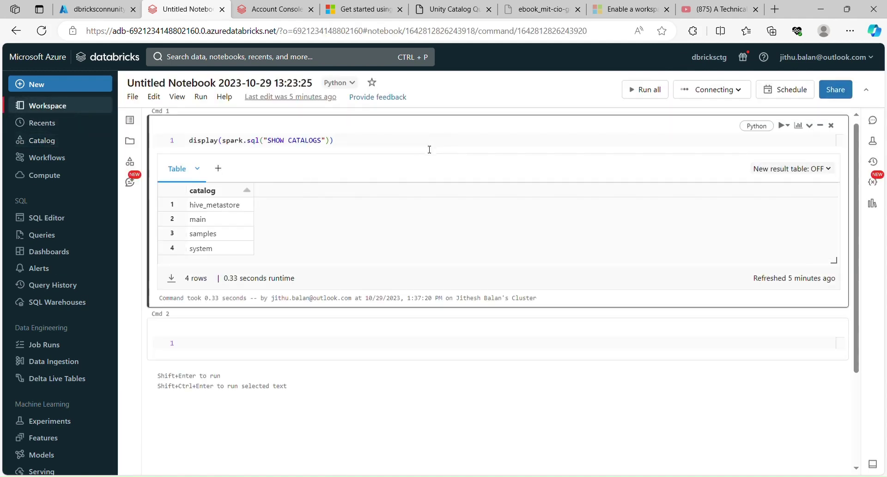
{"action": "left_click", "coordinate": [262, 343]}
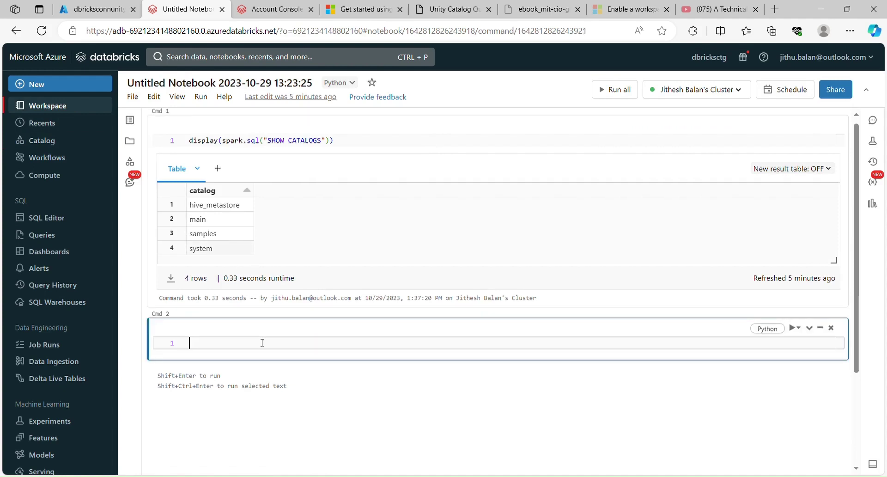
{"action": "type", "text": "%"}
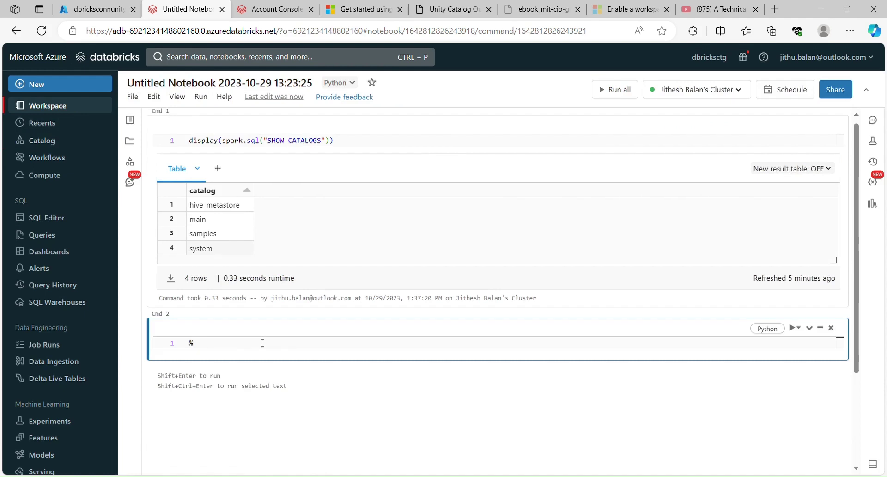
{"action": "type", "text": "sql"}
{"action": "key", "text": "Return"}
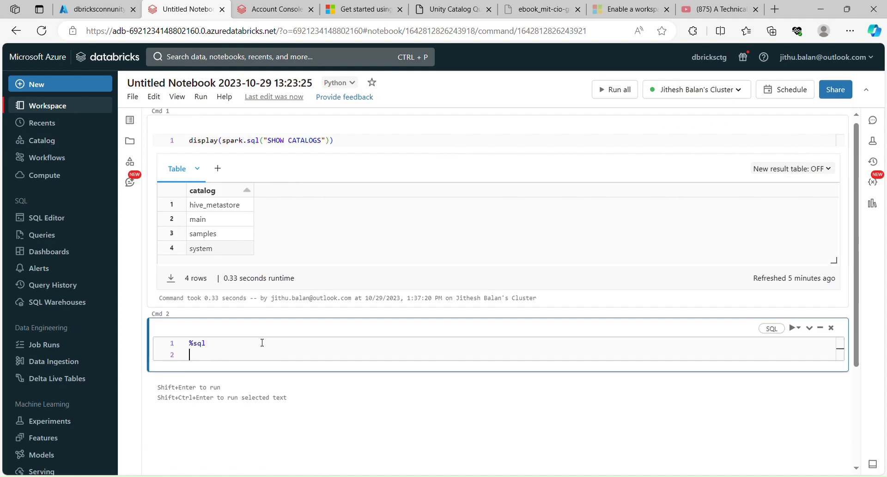
{"action": "type", "text": "use cata"}
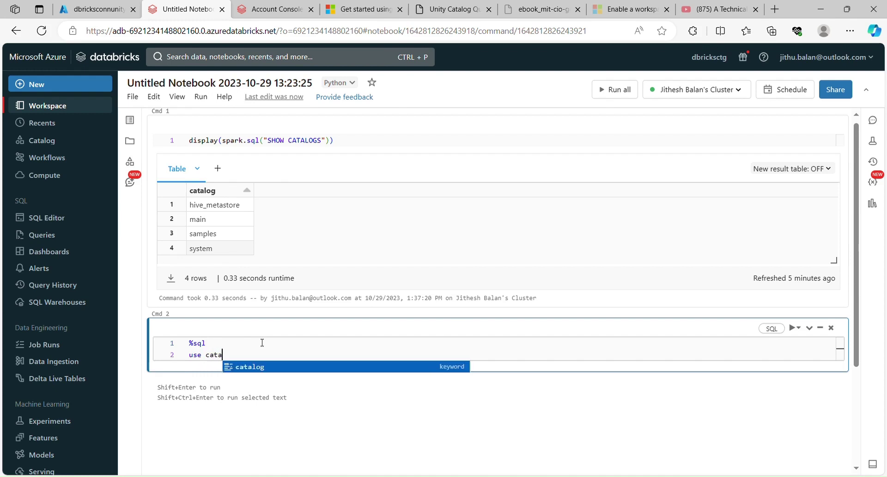
{"action": "key", "text": "Tab"}
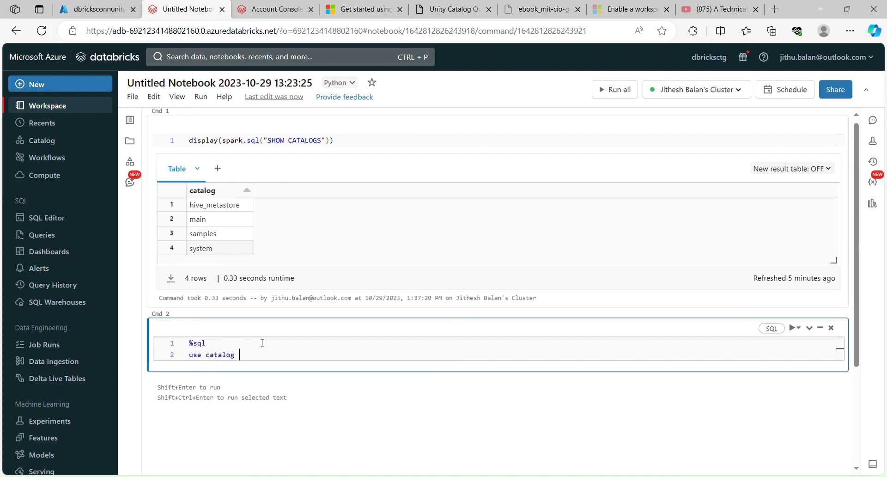
{"action": "type", "text": "my"}
{"action": "key", "text": "Tab"}
{"action": "key", "text": "BackSpace"}
{"action": "key", "text": "BackSpace"}
{"action": "key", "text": "BackSpace"}
{"action": "key", "text": "BackSpace"}
{"action": "key", "text": "BackSpace"}
{"action": "key", "text": "BackSpace"}
{"action": "key", "text": "BackSpace"}
{"action": "key", "text": "BackSpace"}
{"action": "key", "text": "BackSpace"}
{"action": "key", "text": "BackSpace"}
{"action": "key", "text": "BackSpace"}
{"action": "key", "text": "BackSpace"}
{"action": "key", "text": "BackSpace"}
{"action": "type", "text": "m"}
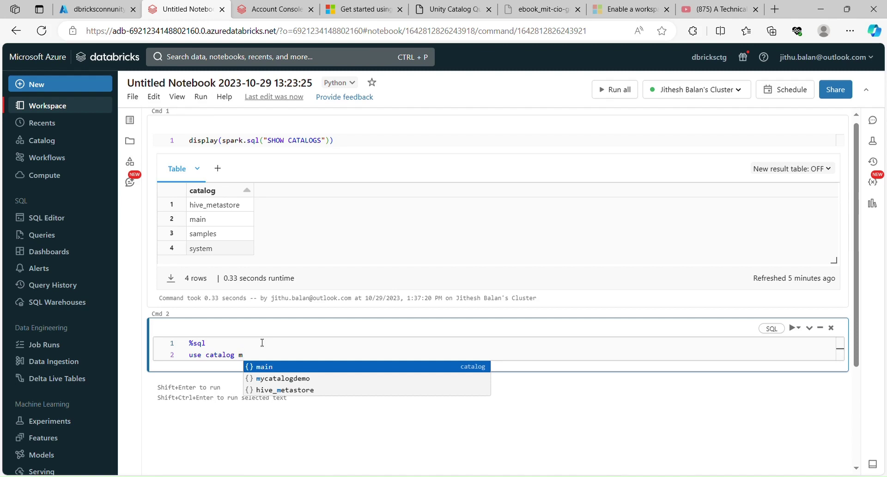
{"action": "key", "text": "Down"}
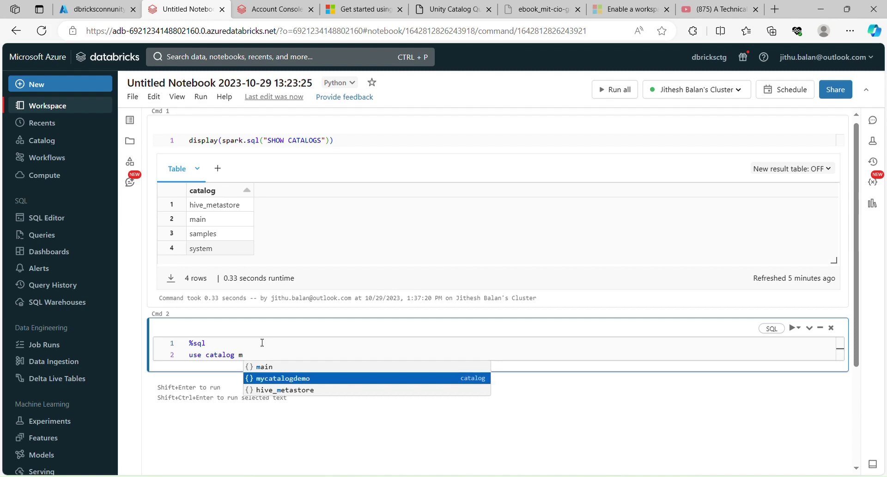
{"action": "key", "text": "Return"}
Step: Run the cell so it returns OK, and clear a stray % from the new cell below
{"action": "key", "text": "shift+Return"}
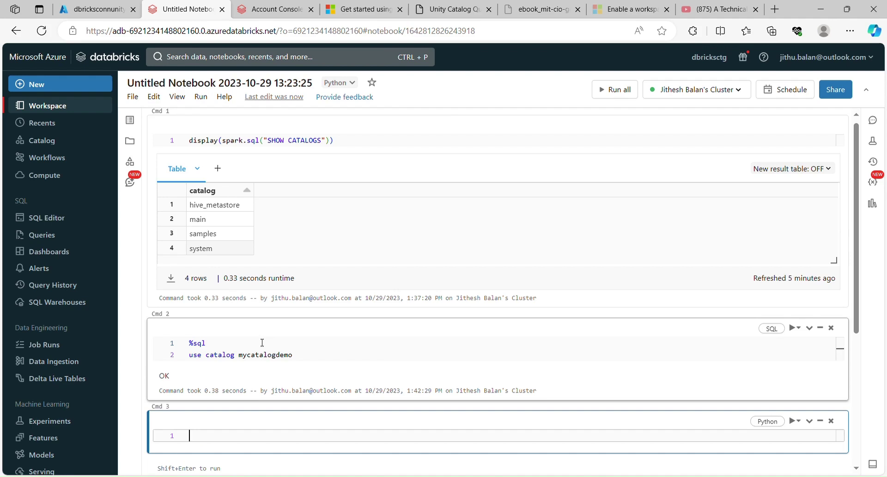
{"action": "type", "text": "%"}
{"action": "key", "text": "BackSpace"}
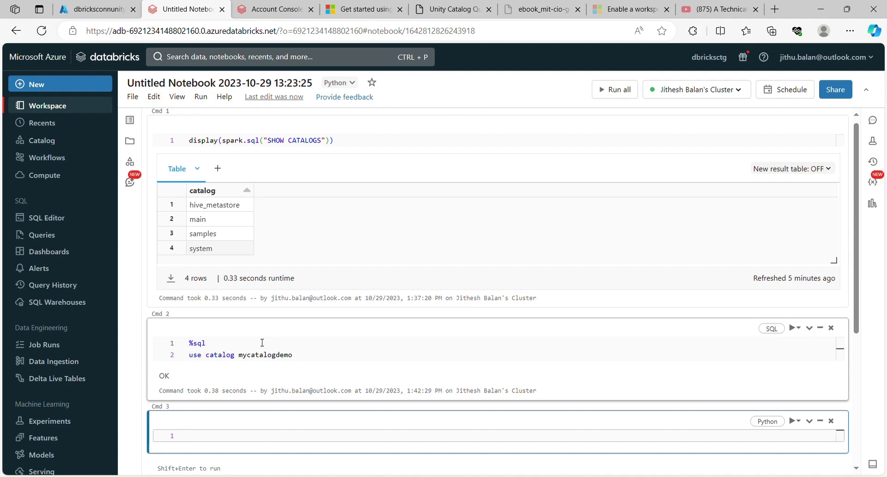
Step: Select the display(spark.sql("SHOW SCHEMAS")) code line in the quickstart's schemas section
{"action": "left_click", "coordinate": [450, 9]}
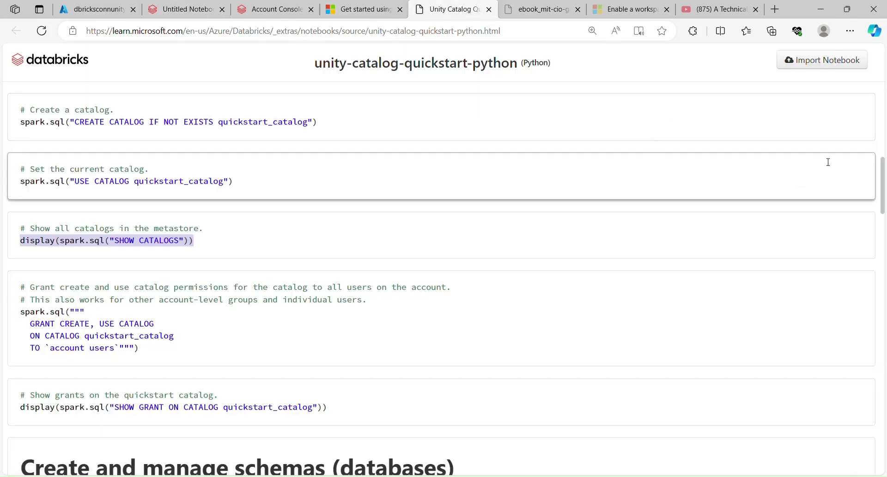
{"action": "scroll", "coordinate": [884, 195], "scroll_direction": "down", "scroll_amount": 1}
{"action": "scroll", "coordinate": [884, 196], "scroll_direction": "down", "scroll_amount": 2}
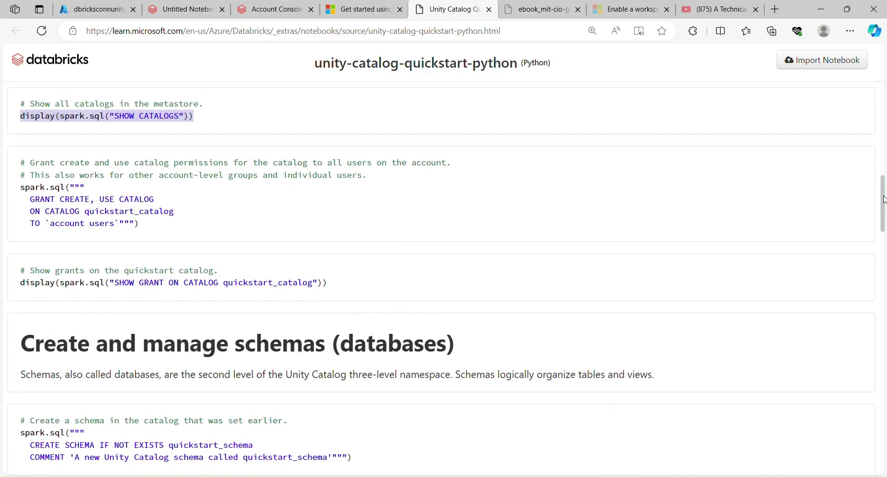
{"action": "scroll", "coordinate": [883, 208], "scroll_direction": "down", "scroll_amount": 1}
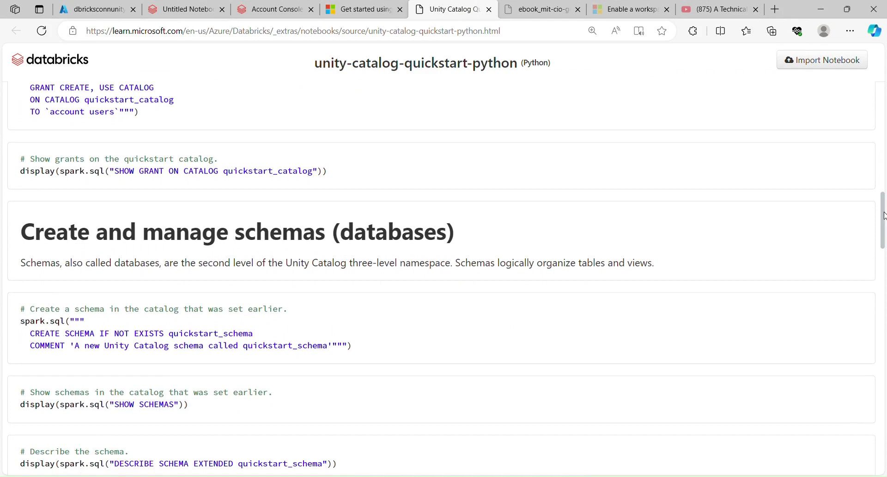
{"action": "scroll", "coordinate": [883, 208], "scroll_direction": "down", "scroll_amount": 1}
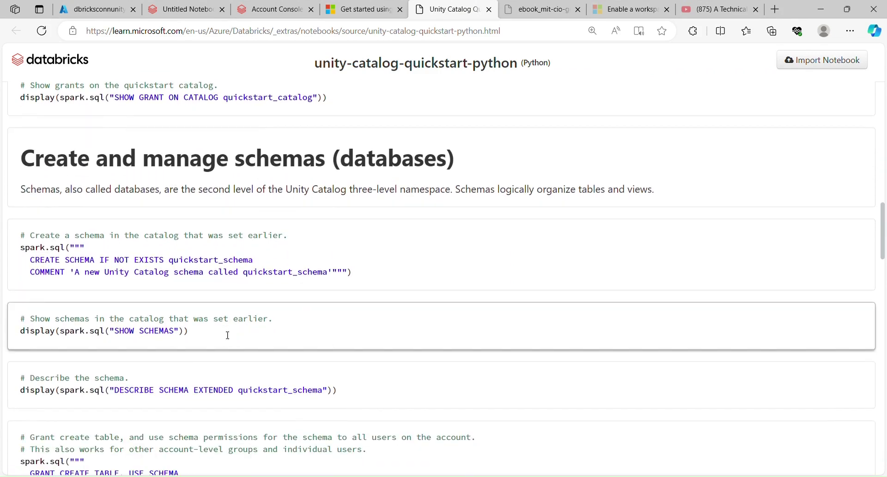
{"action": "left_click_drag", "start_coordinate": [228, 335], "coordinate": [25, 335]}
{"action": "key", "text": "ctrl+c"}
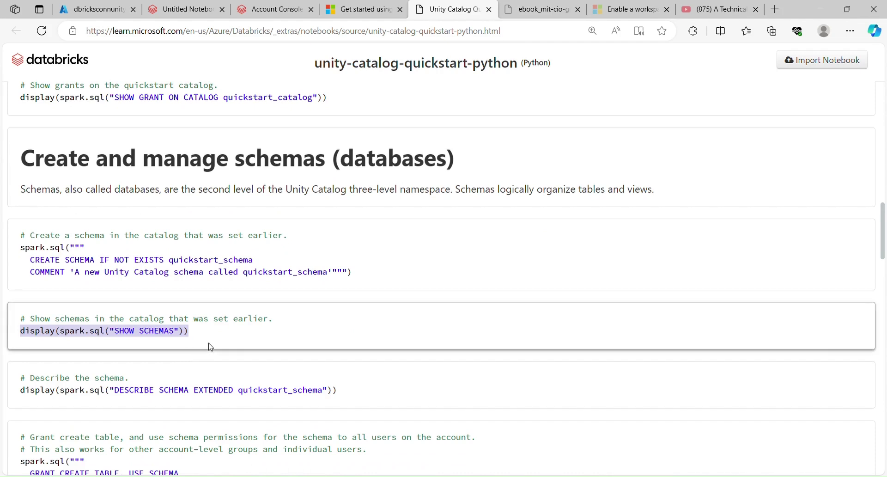
Step: Paste the SHOW SCHEMAS code into the notebook and run it to list schemas
{"action": "left_click", "coordinate": [198, 10]}
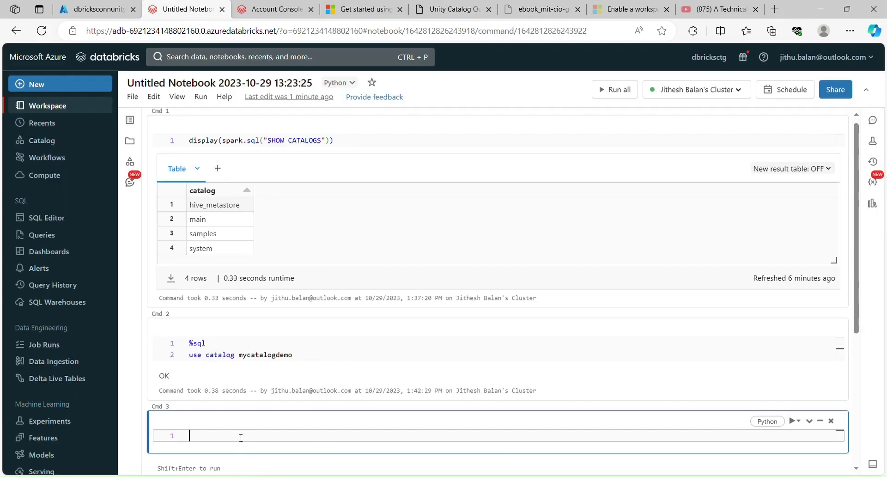
{"action": "key", "text": "ctrl+v"}
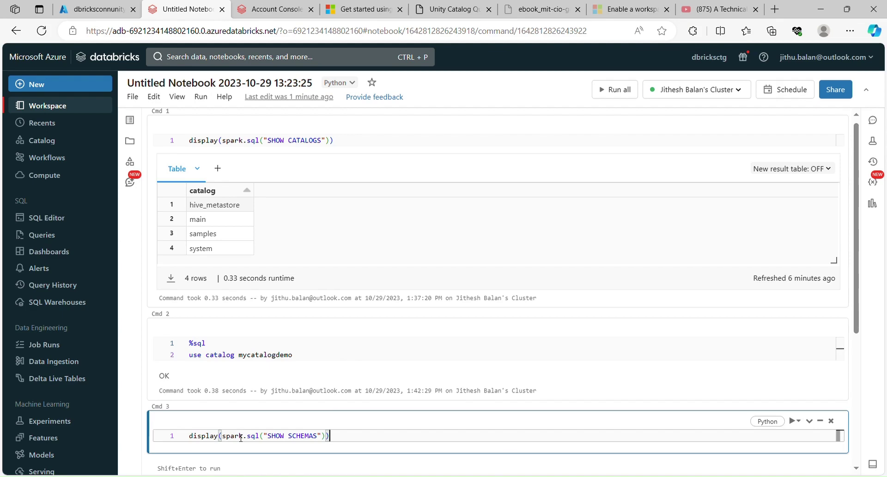
{"action": "key", "text": "shift+Return"}
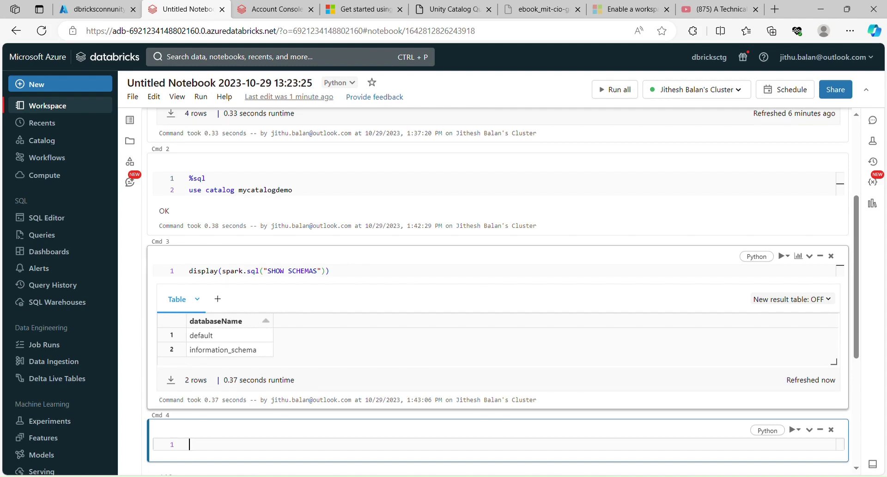
Step: Create the edw schema with a %sql create schema edw cell
{"action": "type", "text": "%sql"}
{"action": "key", "text": "Return"}
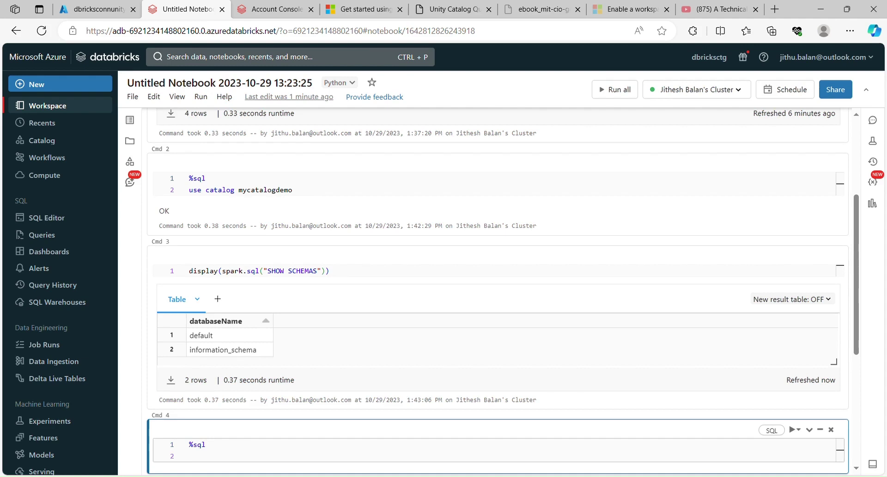
{"action": "type", "text": "create schema"}
{"action": "type", "text": "edw"}
{"action": "key", "text": "shift+Return"}
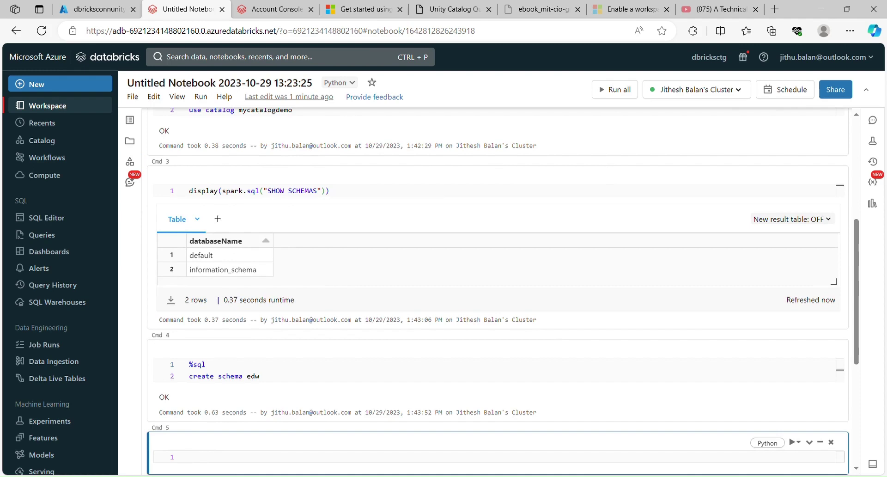
Step: Re-run SHOW SCHEMAS to confirm edw appears alongside default and information_schema
{"action": "left_click", "coordinate": [392, 196]}
{"action": "key", "text": "shift+Return"}
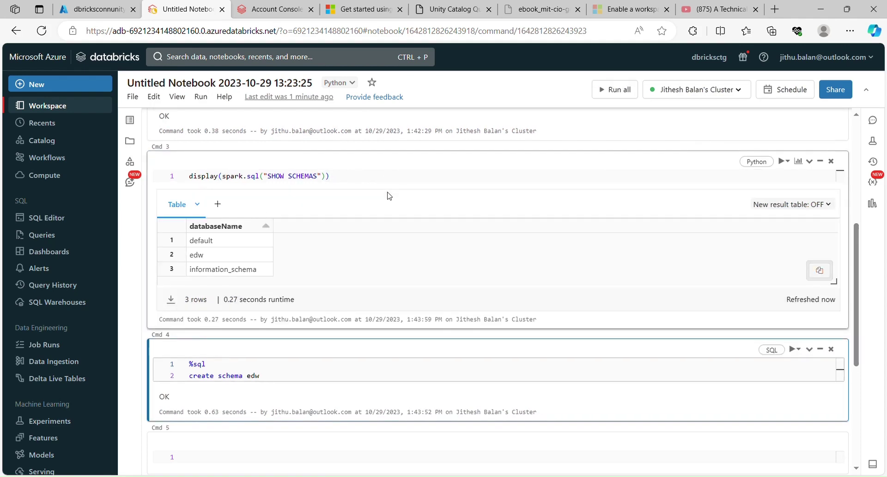
{"action": "left_click", "coordinate": [208, 257]}
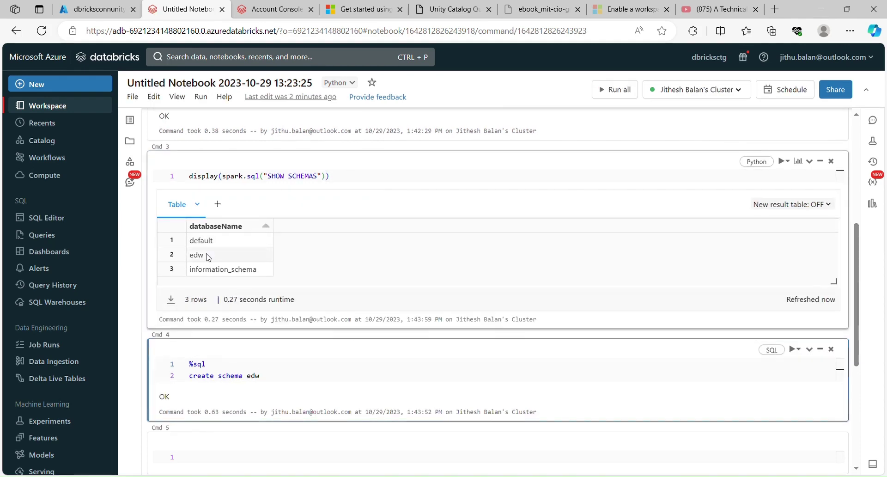
{"action": "double_click", "coordinate": [208, 257]}
{"action": "left_click", "coordinate": [396, 258]}
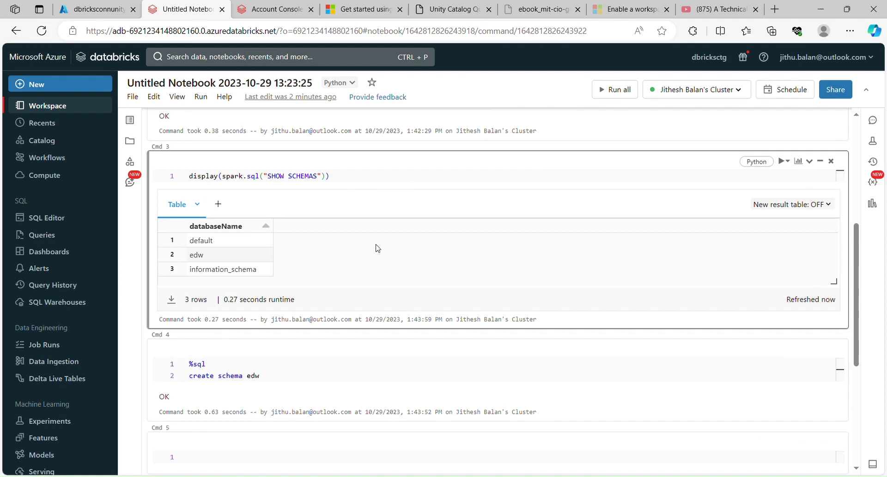
Step: Expand mycatalogdemo > edw in the Catalog to confirm it has no tables, then return to Workspace
{"action": "left_click", "coordinate": [54, 143]}
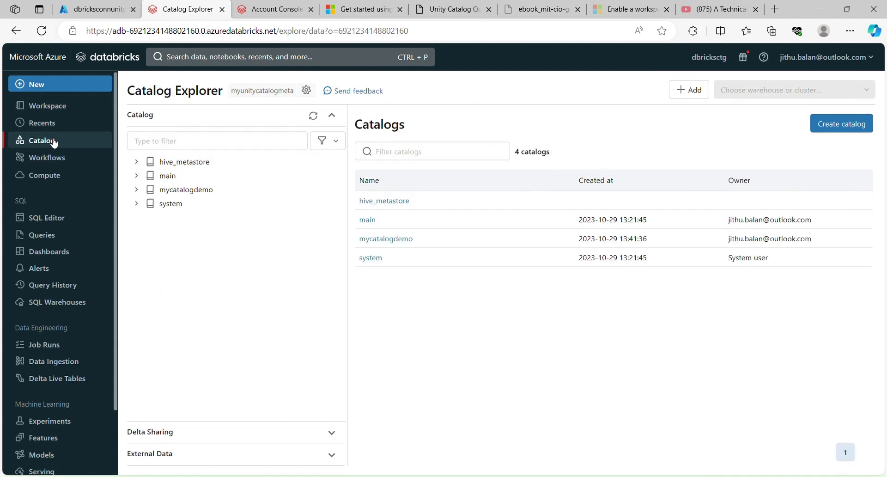
{"action": "left_click", "coordinate": [137, 189]}
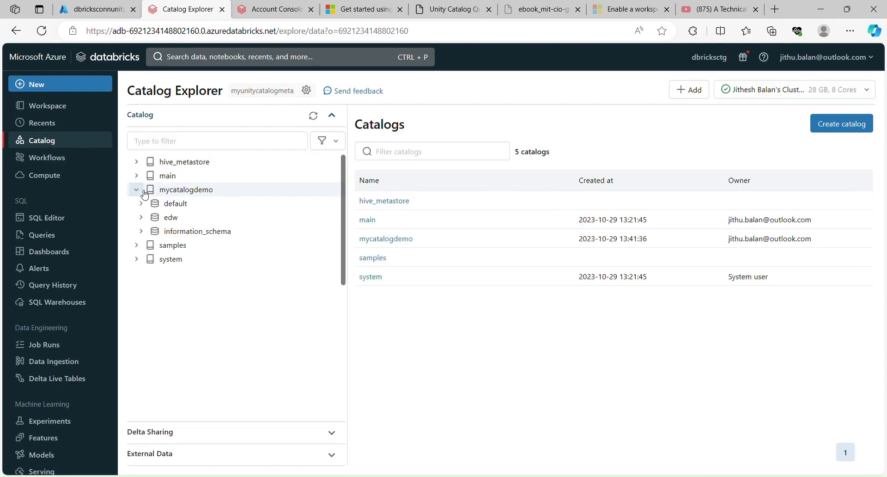
{"action": "left_click", "coordinate": [141, 218]}
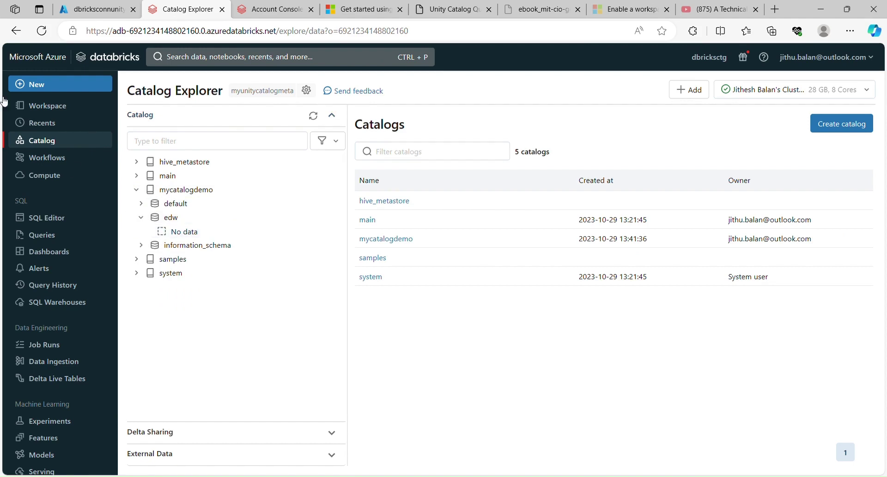
{"action": "left_click", "coordinate": [64, 110]}
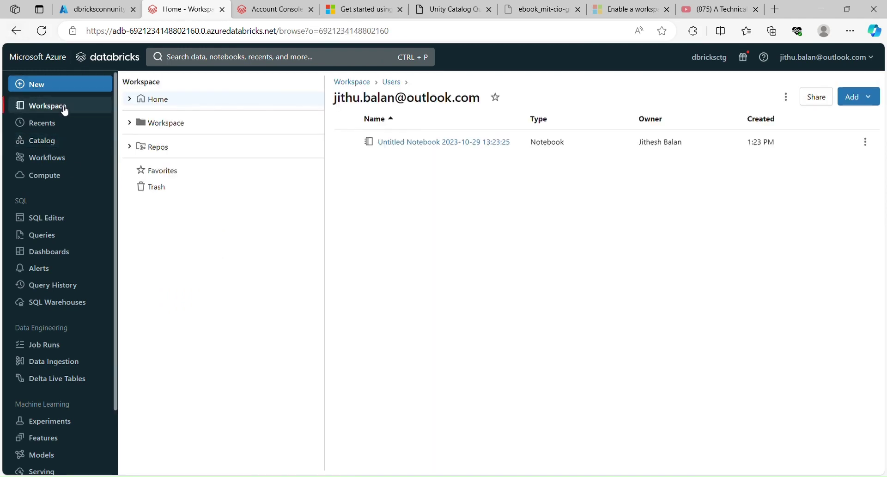
Step: Open the Untitled Notebook and start a %sql create table demotable statement in Cmd 5
{"action": "left_click", "coordinate": [430, 146]}
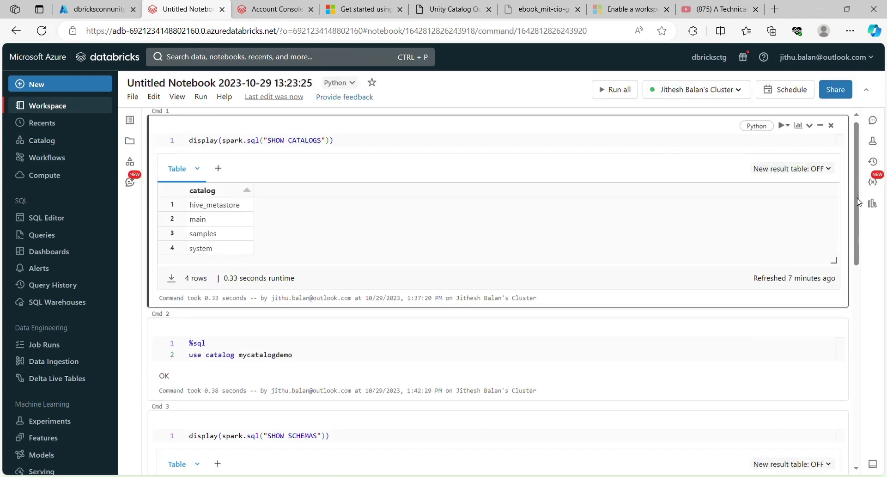
{"action": "left_click_drag", "start_coordinate": [859, 202], "coordinate": [856, 358]}
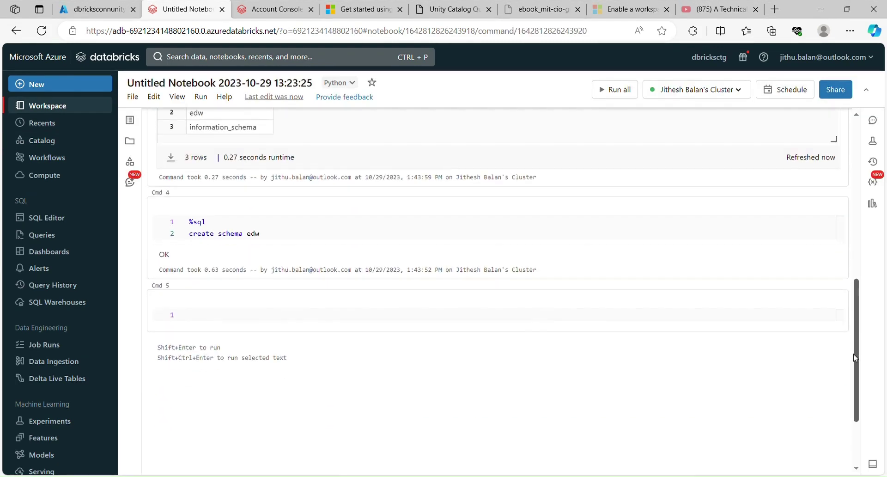
{"action": "left_click", "coordinate": [379, 321]}
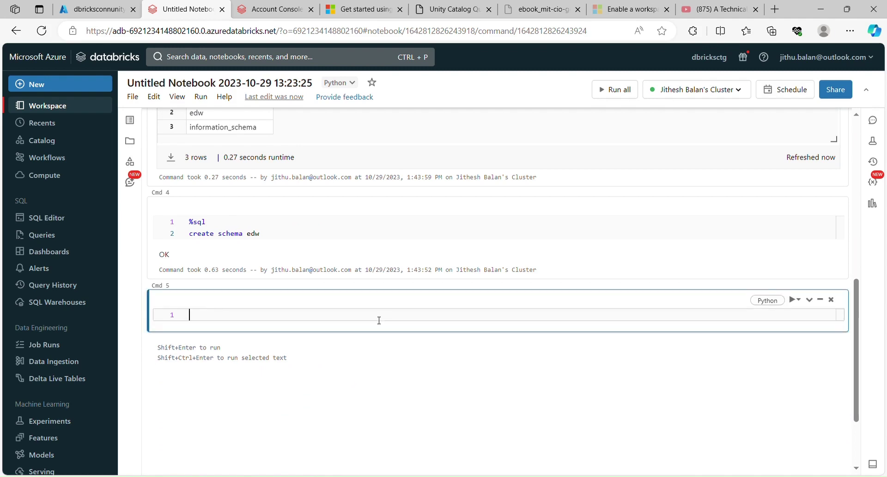
{"action": "type", "text": "%"}
{"action": "type", "text": "sql"}
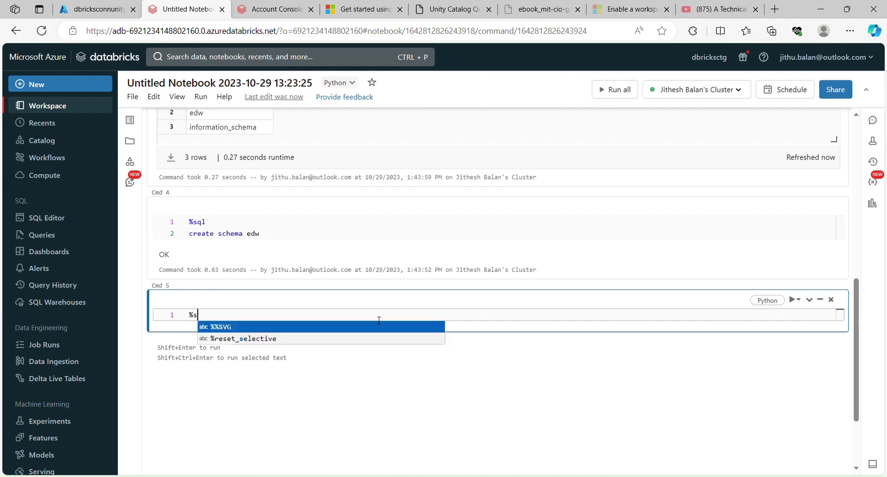
{"action": "key", "text": "Return"}
{"action": "type", "text": "create "}
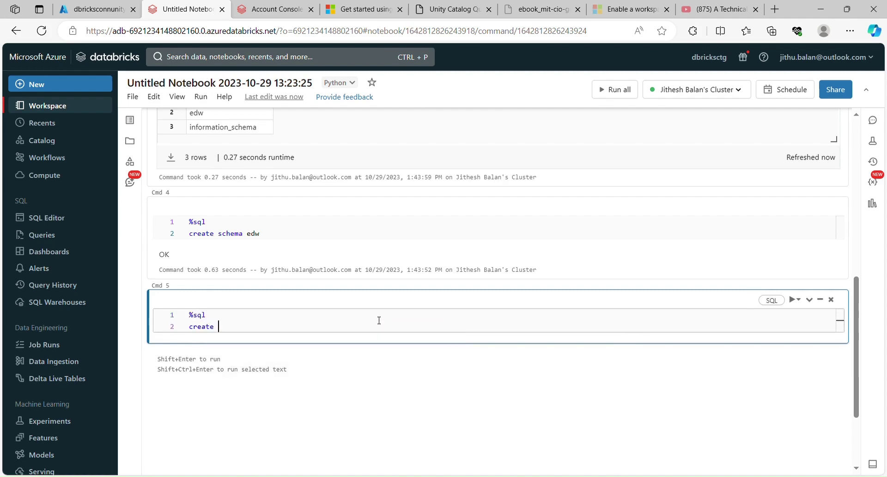
{"action": "type", "text": "table demto"}
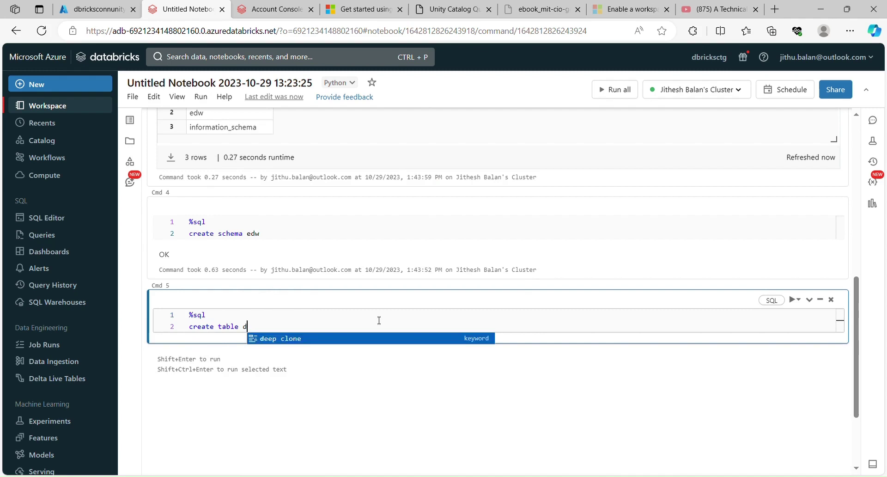
{"action": "key", "text": "BackSpace"}
{"action": "key", "text": "BackSpace"}
{"action": "type", "text": "otable"}
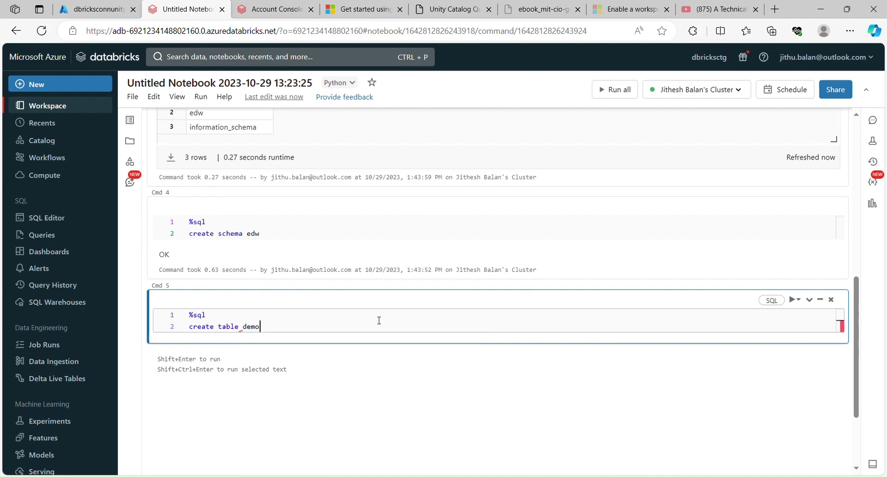
{"action": "key", "text": "Return"}
Step: Add the column list (id int, name string) and the using delta clause
{"action": "type", "text": "("}
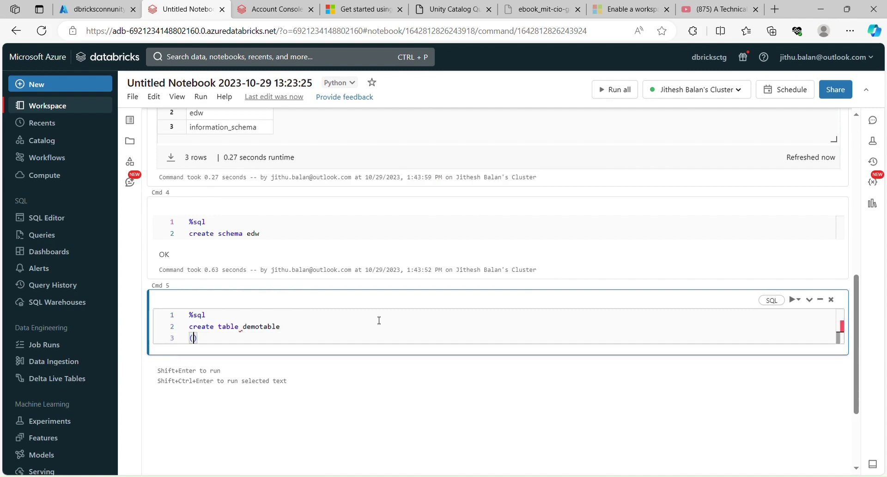
{"action": "key", "text": "Return"}
{"action": "key", "text": "Return"}
{"action": "key", "text": "Return"}
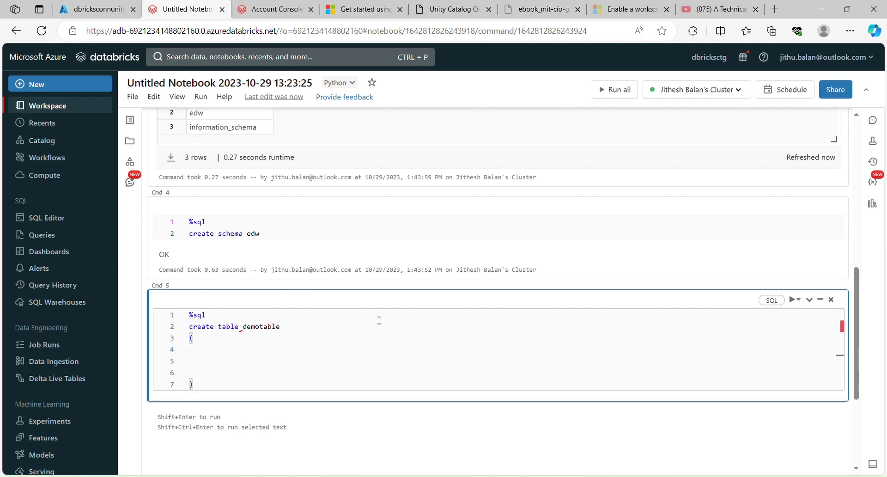
{"action": "type", "text": "id int,"}
{"action": "key", "text": "Return"}
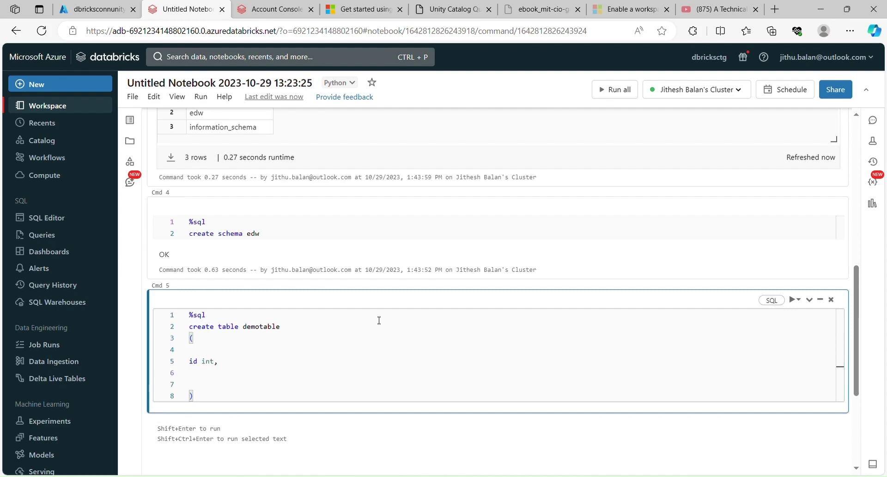
{"action": "type", "text": "name string"}
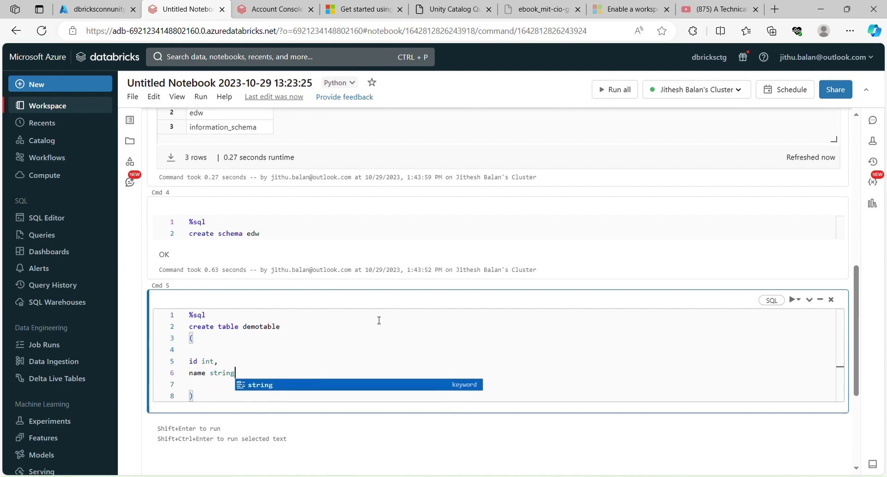
{"action": "key", "text": "Escape"}
{"action": "key", "text": "Down"}
{"action": "key", "text": "Down"}
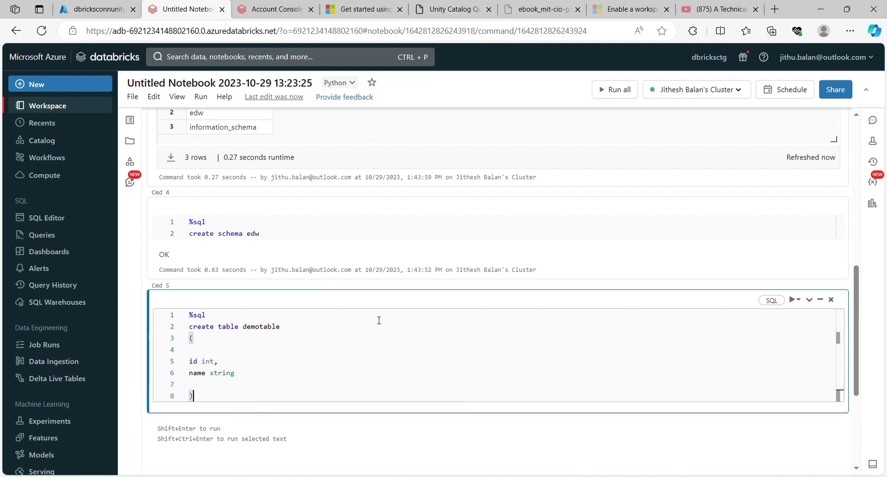
{"action": "key", "text": "Return"}
{"action": "type", "text": "d"}
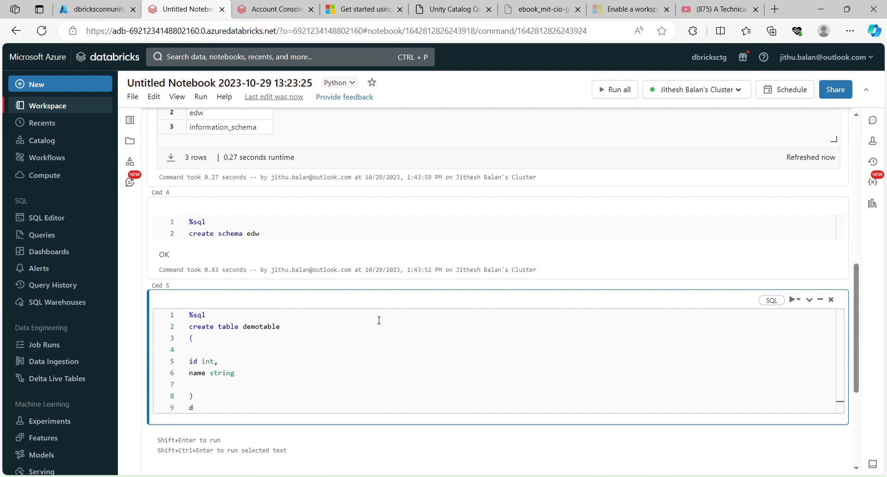
{"action": "key", "text": "BackSpace"}
{"action": "type", "text": "using delt"}
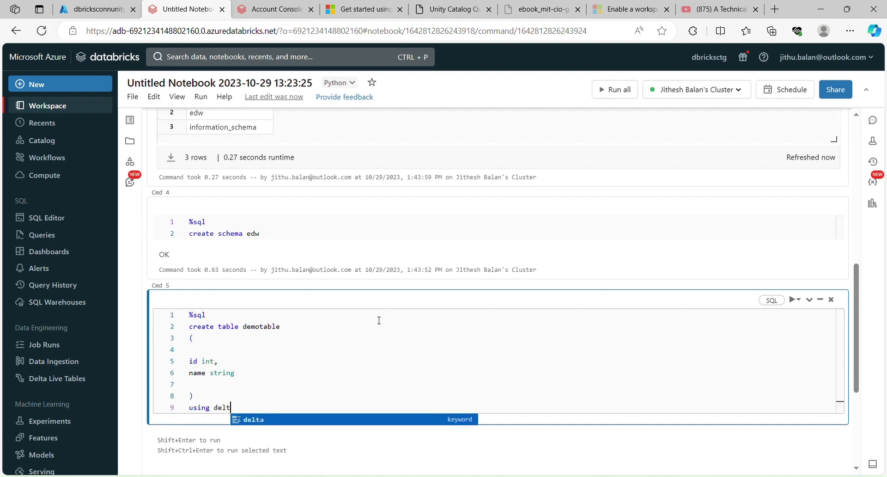
{"action": "type", "text": "a"}
{"action": "scroll", "coordinate": [379, 320], "scroll_direction": "down", "scroll_amount": 2}
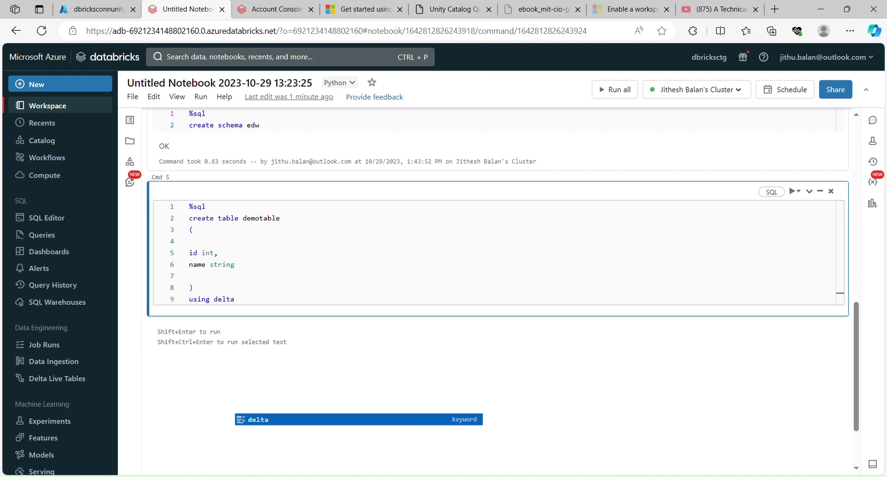
Step: Run Cmd 5 to create the Delta table demotable, then move to the Azure portal
{"action": "key", "text": "shift+Return"}
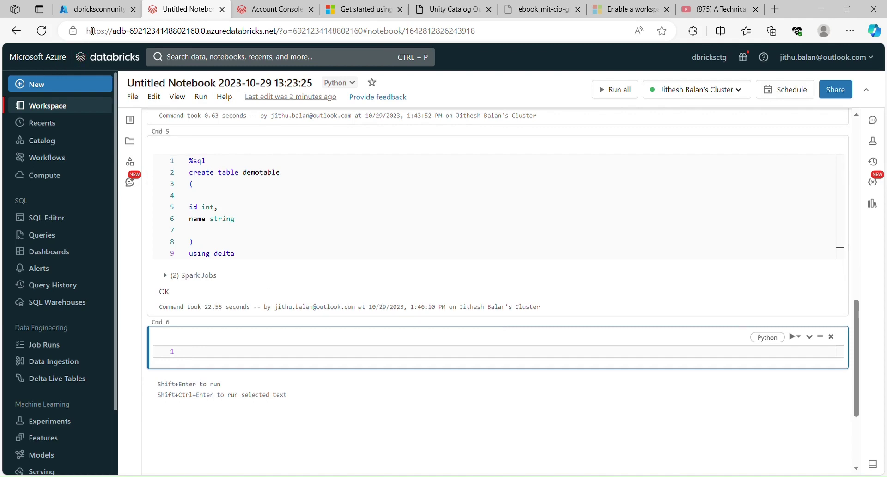
{"action": "left_click", "coordinate": [99, 11]}
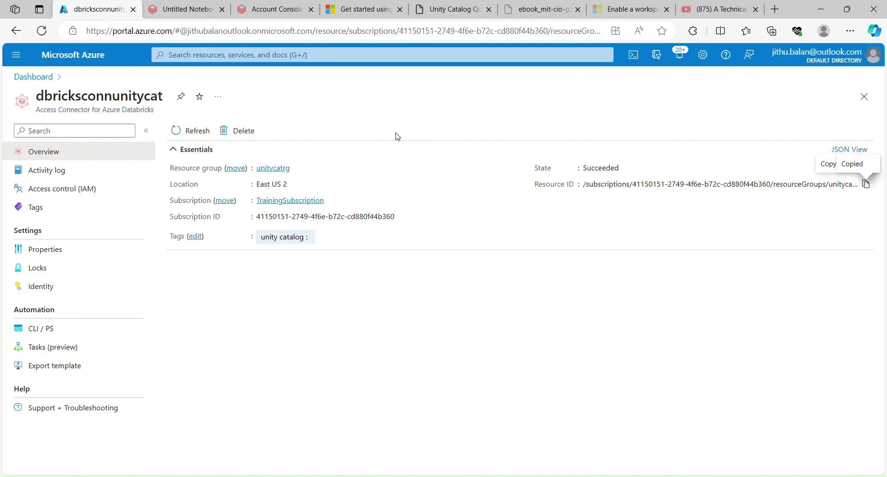
Step: Open the root container of the unitycatastorage storage account to locate the mart folder
{"action": "left_click", "coordinate": [865, 97]}
{"action": "left_click", "coordinate": [102, 166]}
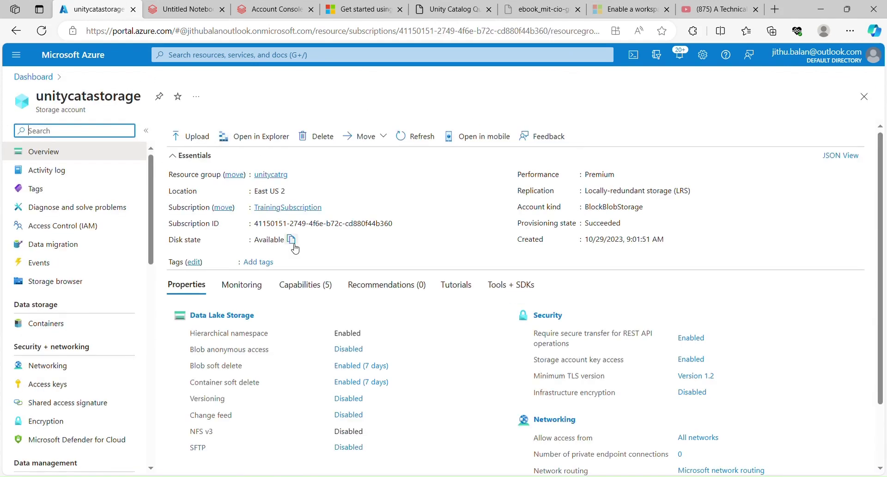
{"action": "left_click", "coordinate": [226, 316]}
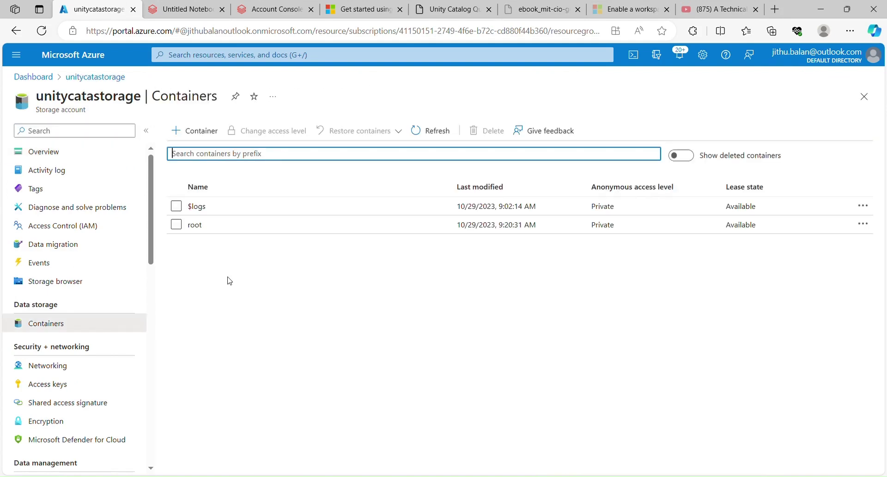
{"action": "left_click", "coordinate": [198, 226]}
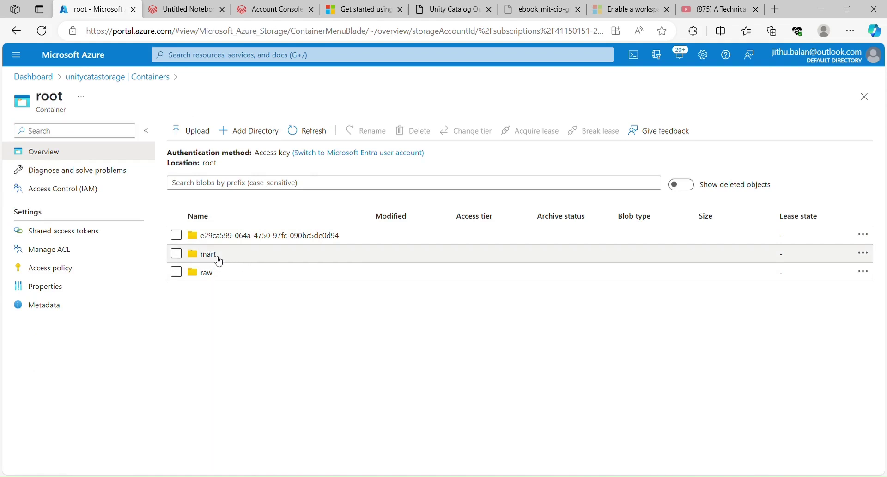
{"action": "left_click", "coordinate": [282, 9]}
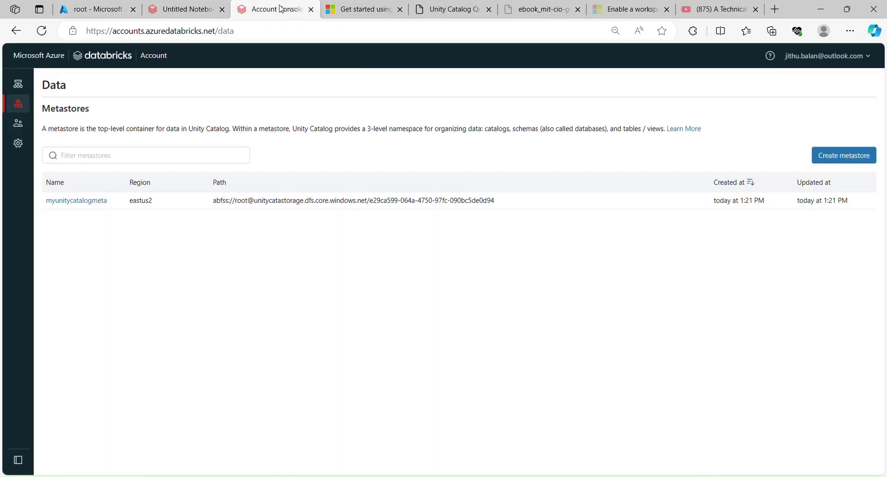
Step: Open the myunitycatalogmeta metastore and select its ADLS Gen 2 storage path
{"action": "left_click", "coordinate": [95, 202]}
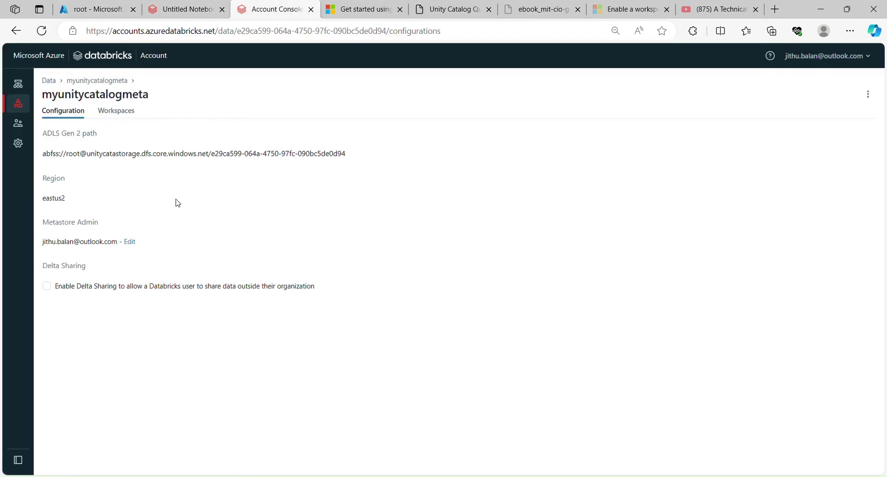
{"action": "left_click_drag", "start_coordinate": [43, 154], "coordinate": [351, 159]}
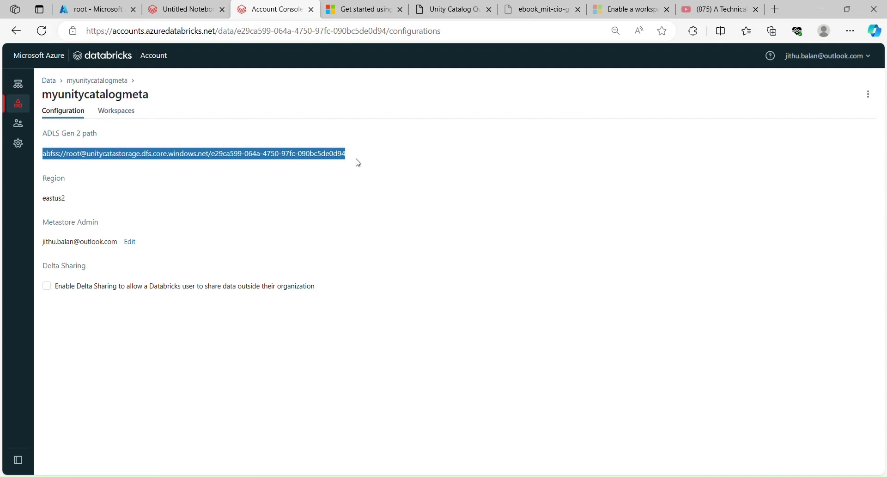
{"action": "left_click", "coordinate": [98, 8]}
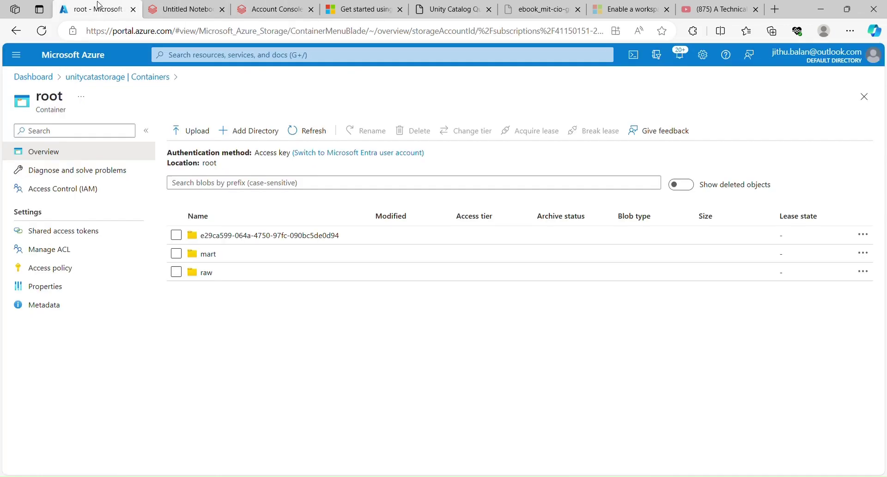
Step: Check mart, then open e29ca599-…/tables/ff1b7907-… to find the table's _delta_log folder
{"action": "left_click", "coordinate": [214, 254]}
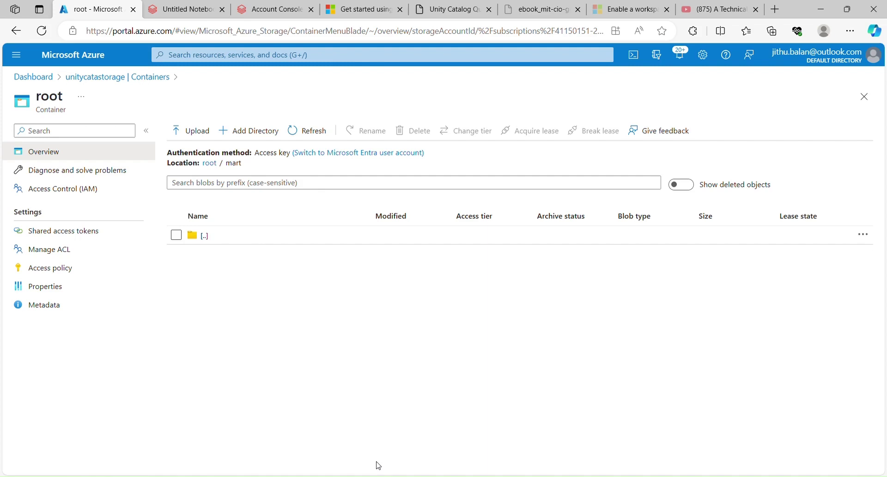
{"action": "left_click", "coordinate": [213, 164]}
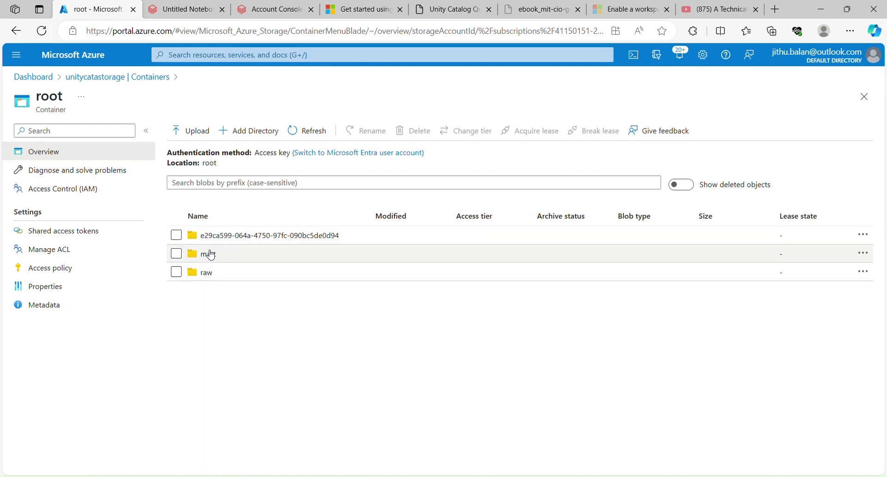
{"action": "left_click", "coordinate": [254, 239]}
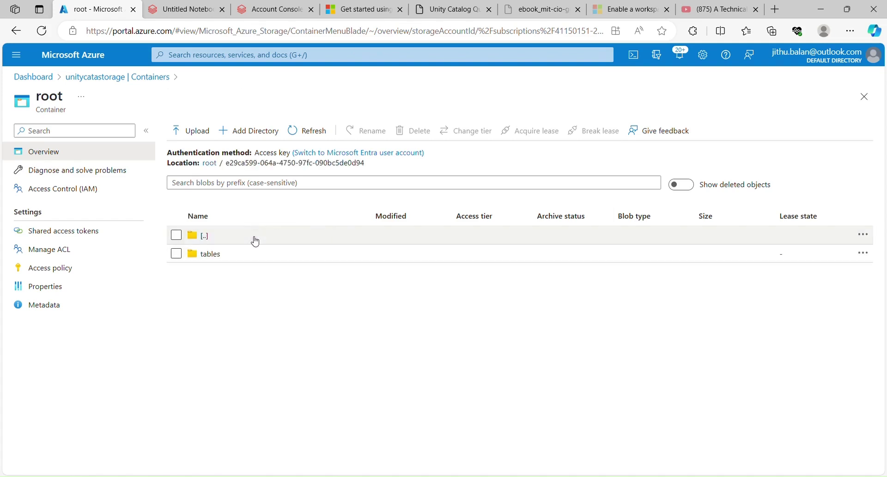
{"action": "left_click", "coordinate": [216, 254]}
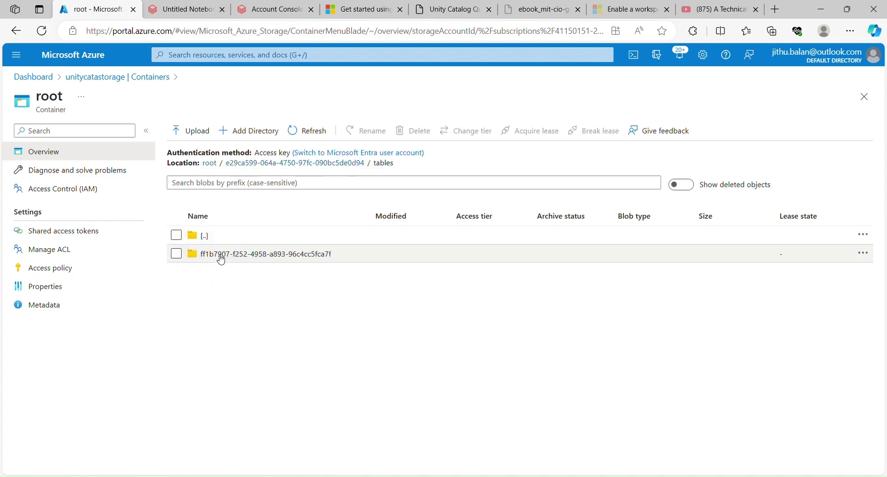
{"action": "left_click", "coordinate": [255, 256]}
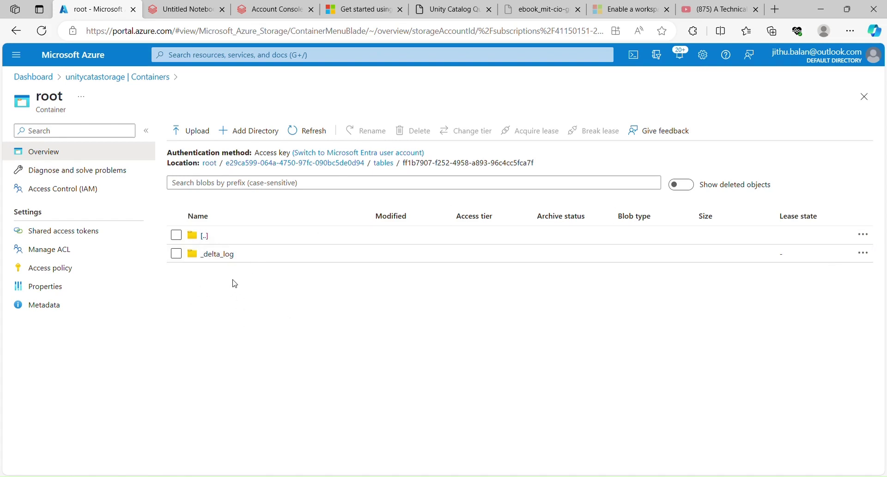
{"action": "left_click", "coordinate": [185, 9]}
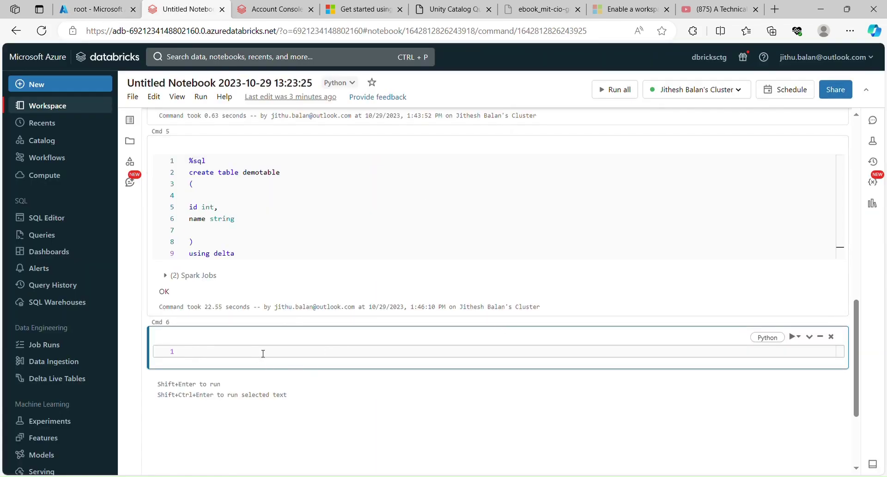
Step: Write a %sql cell inserting a row with id 1 and a sample name into demotable
{"action": "type", "text": "%sql"}
{"action": "key", "text": "Return"}
{"action": "type", "text": "in"}
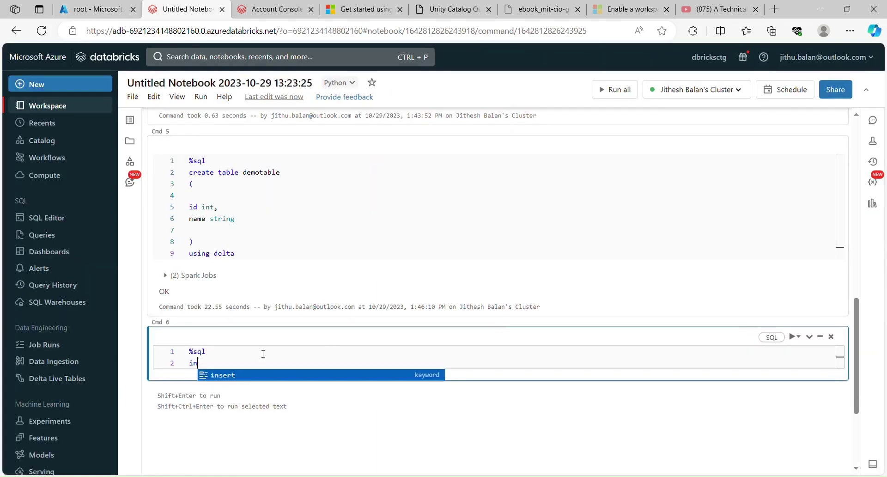
{"action": "type", "text": "sert into demot"}
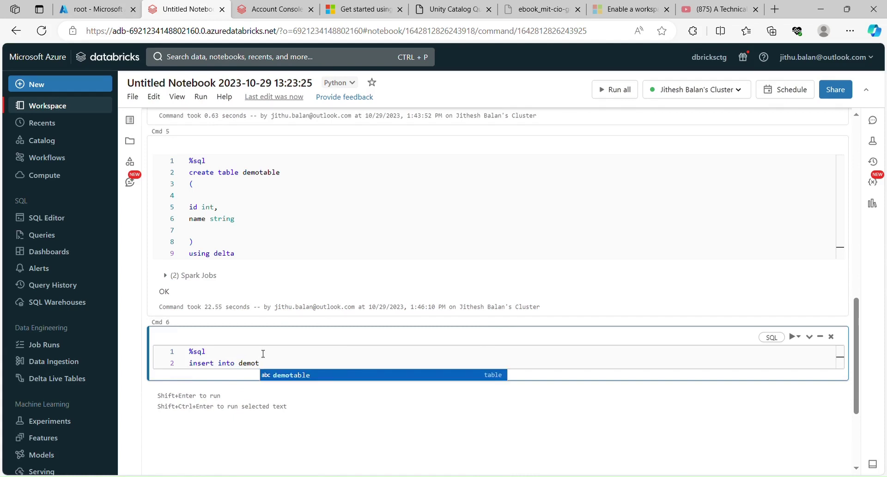
{"action": "key", "text": "Tab"}
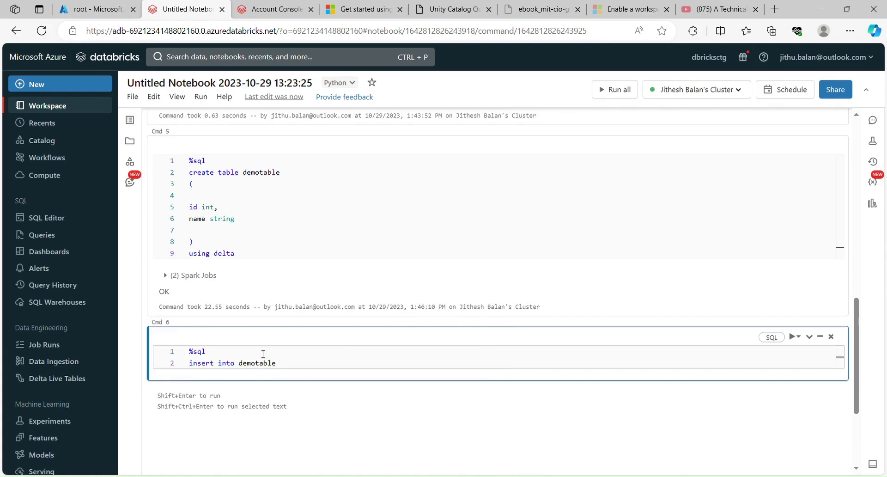
{"action": "type", "text": "values (1,'Jithesh')"}
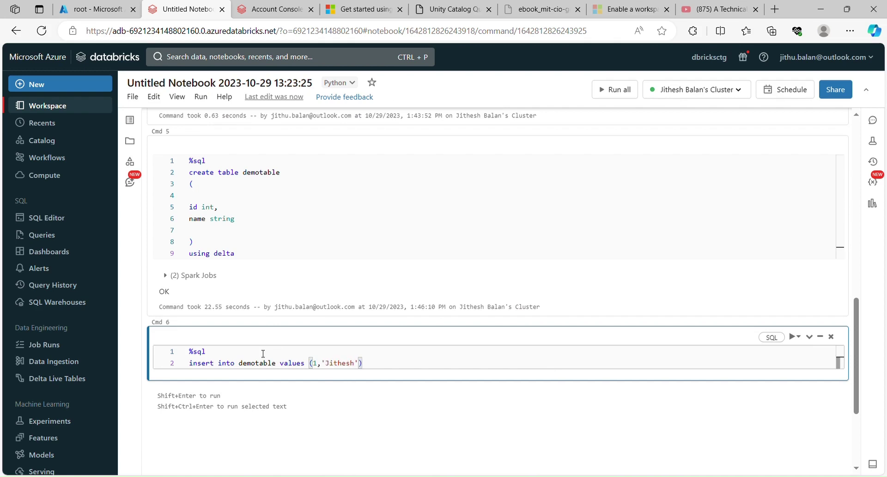
Step: Duplicate the insert as a second row with id 2 and another name, then run it
{"action": "key", "text": "shift+Home"}
{"action": "key", "text": "ctrl+c"}
{"action": "key", "text": "End"}
{"action": "key", "text": "Return"}
{"action": "key", "text": "ctrl+v"}
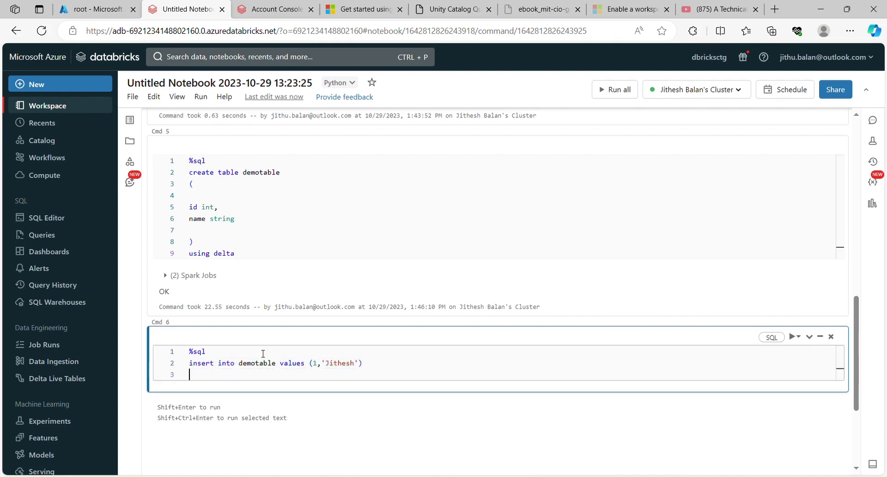
{"action": "key", "text": "ctrl+Left"}
{"action": "key", "text": "ctrl+Left"}
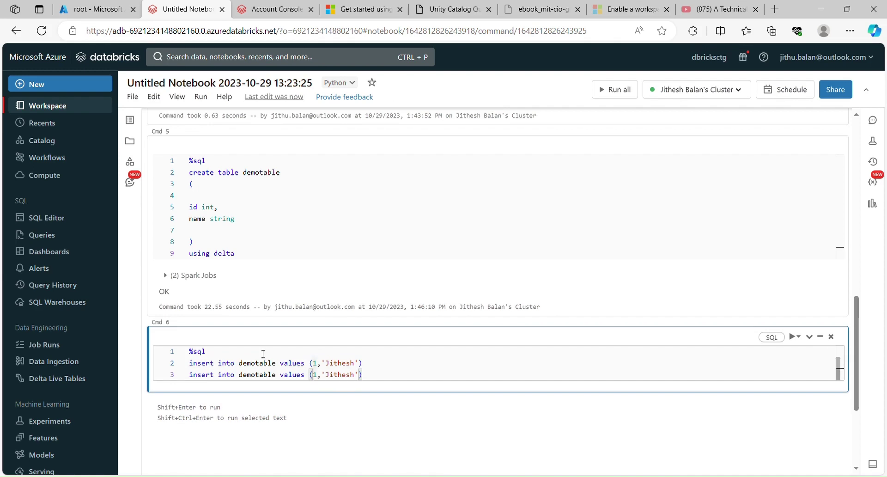
{"action": "key", "text": "Delete"}
{"action": "type", "text": "2"}
{"action": "key", "text": "Right"}
{"action": "key", "text": "Right"}
{"action": "key", "text": "shift+Right"}
{"action": "key", "text": "shift+Right"}
{"action": "key", "text": "shift+Right"}
{"action": "key", "text": "shift+Right"}
{"action": "key", "text": "shift+Right"}
{"action": "key", "text": "shift+Right"}
{"action": "key", "text": "shift+Right"}
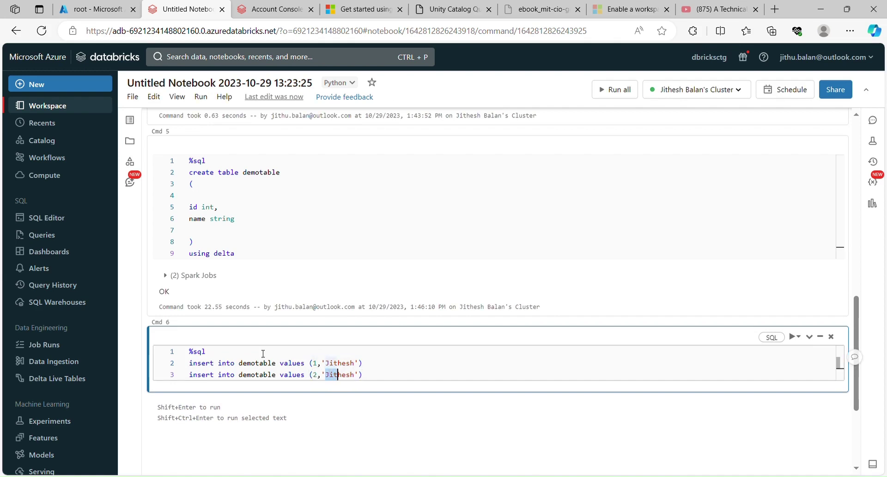
{"action": "type", "text": "Sheena"}
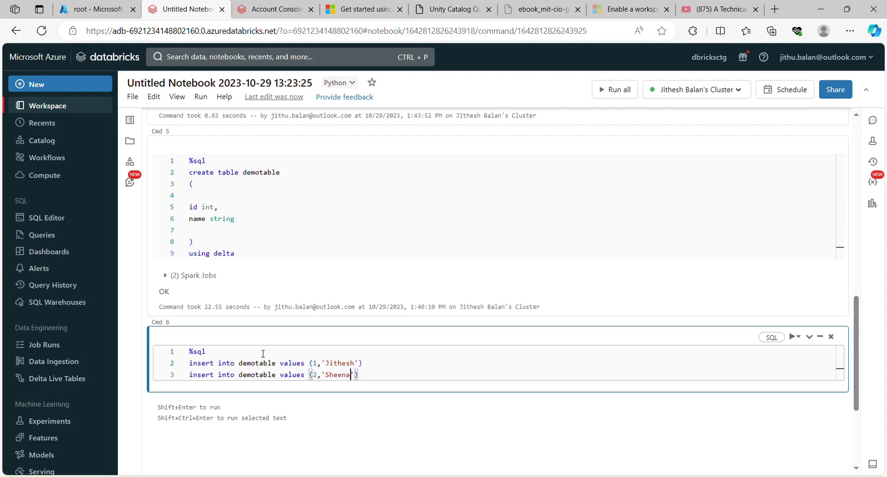
{"action": "key", "text": "shift+Return"}
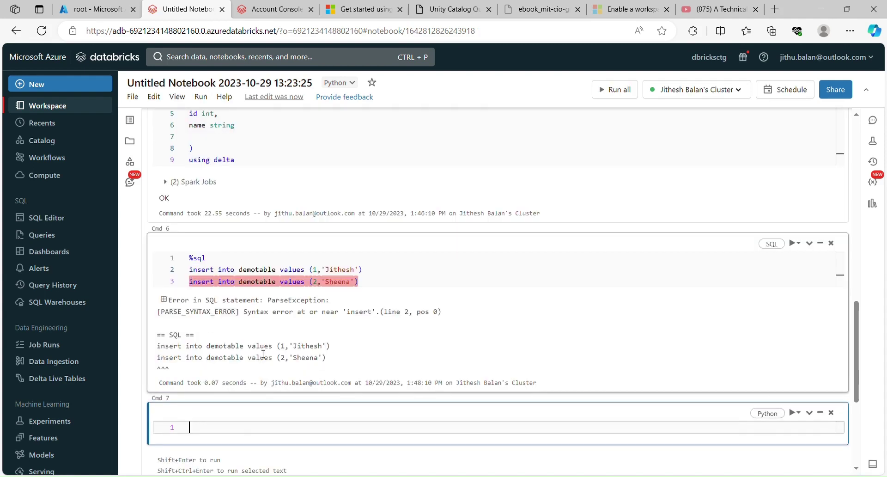
Step: Add a semicolon after the first INSERT and rerun the cell so the rows load
{"action": "left_click", "coordinate": [387, 276]}
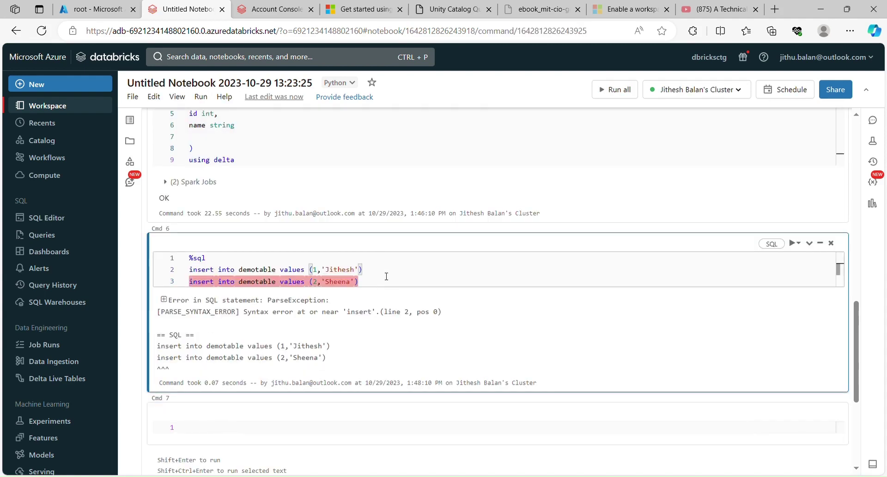
{"action": "type", "text": ";"}
{"action": "key", "text": "shift+Return"}
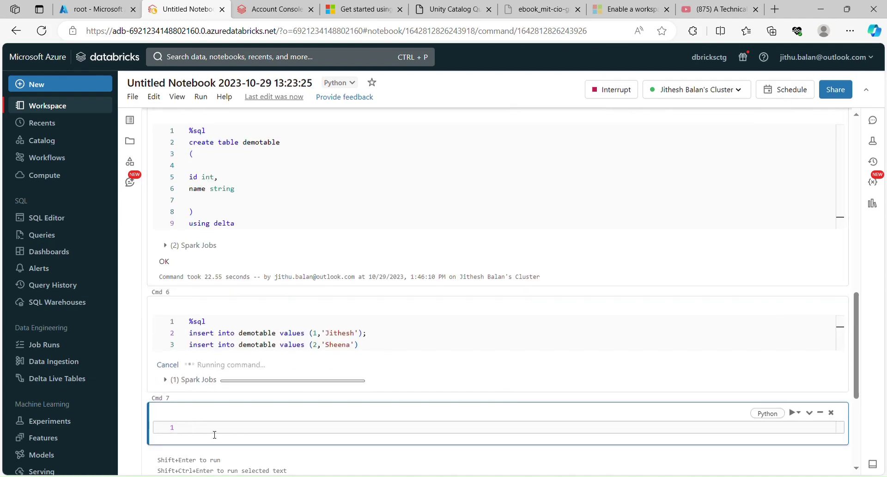
Step: Query the table with %sql select * from demotable in Cmd 7
{"action": "type", "text": "%sql"}
{"action": "key", "text": "Return"}
{"action": "key", "text": "Return"}
{"action": "type", "text": "select "}
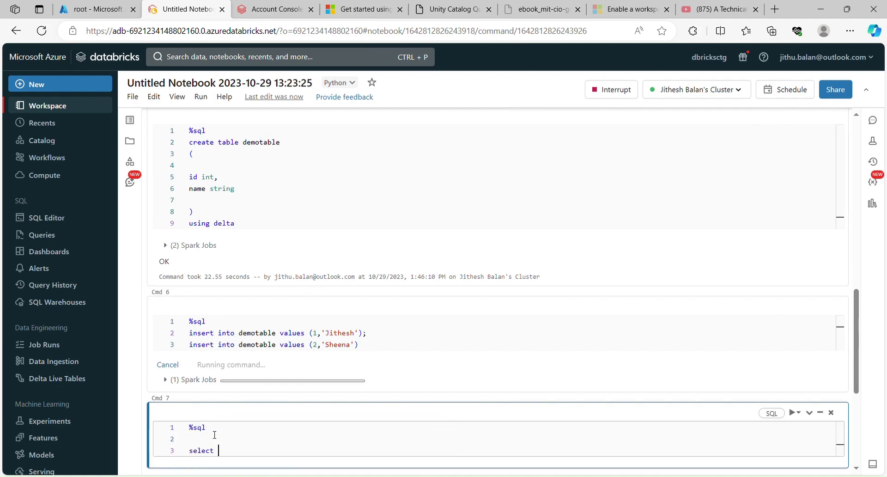
{"action": "type", "text": "* from dem"}
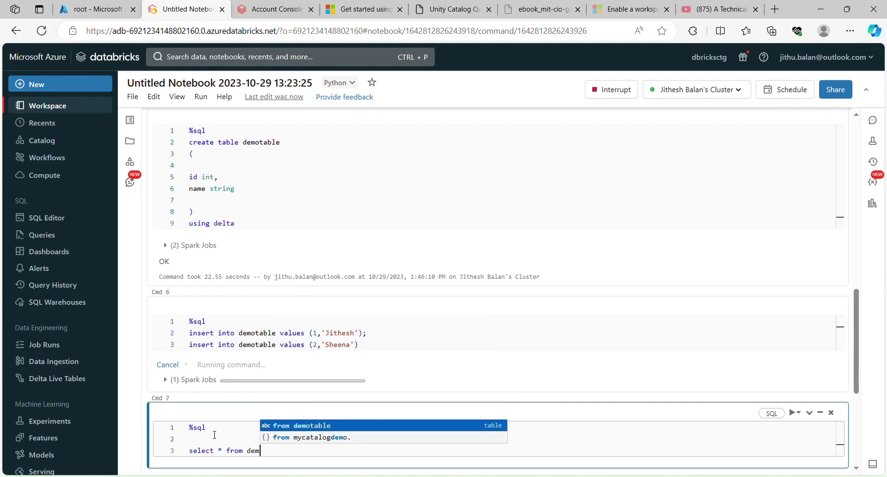
{"action": "key", "text": "Tab"}
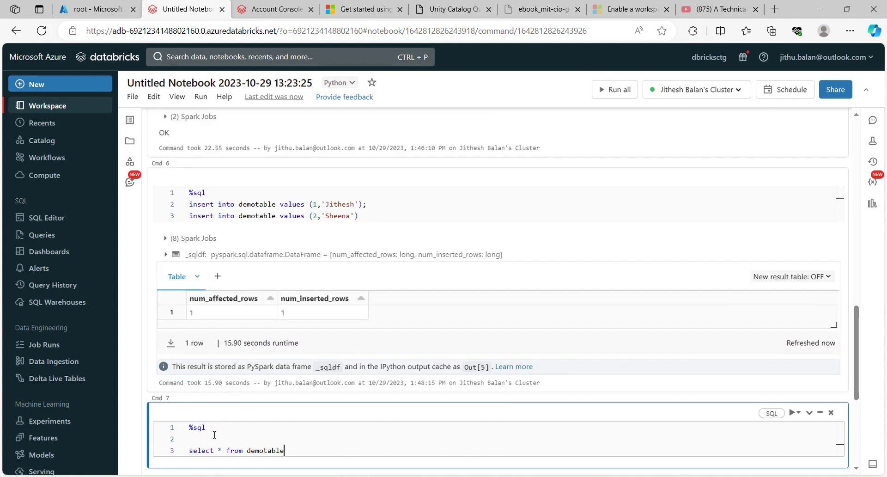
{"action": "key", "text": "shift+Return"}
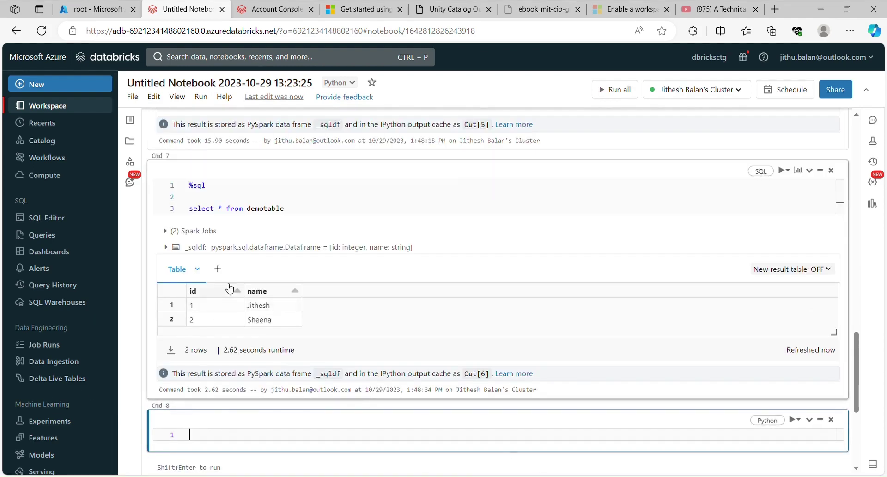
Step: Refresh the storage container and inspect the table folder's _delta_log and data files, then return to the notebook
{"action": "left_click", "coordinate": [93, 9]}
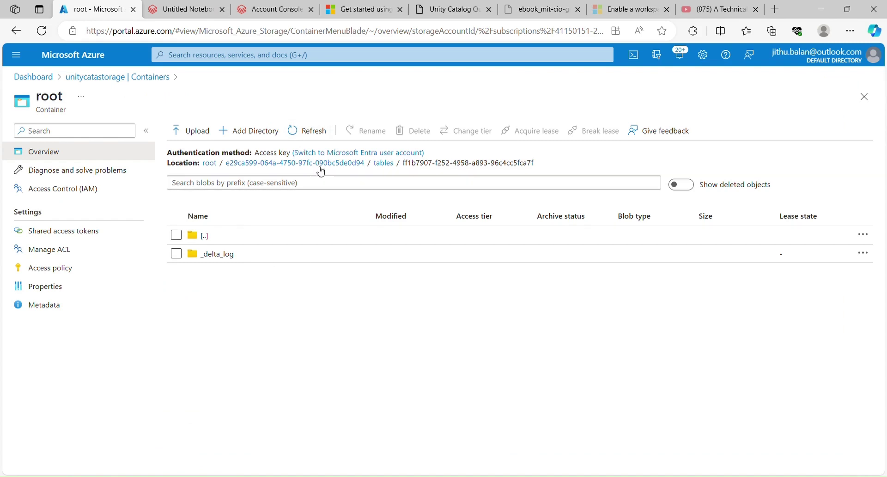
{"action": "left_click", "coordinate": [308, 131]}
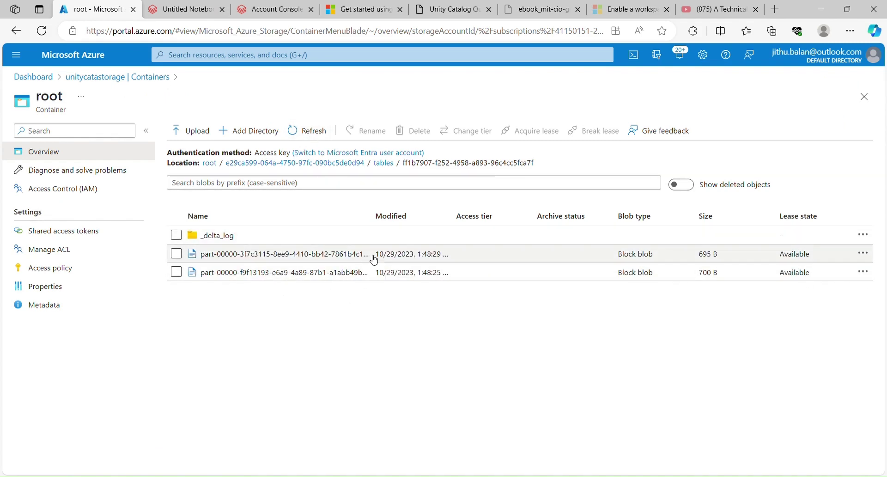
{"action": "left_click", "coordinate": [387, 167]}
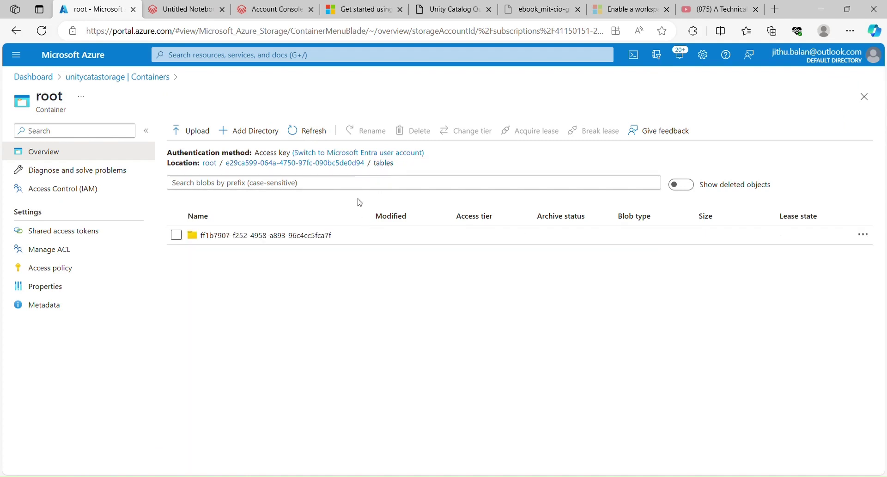
{"action": "left_click", "coordinate": [215, 165]}
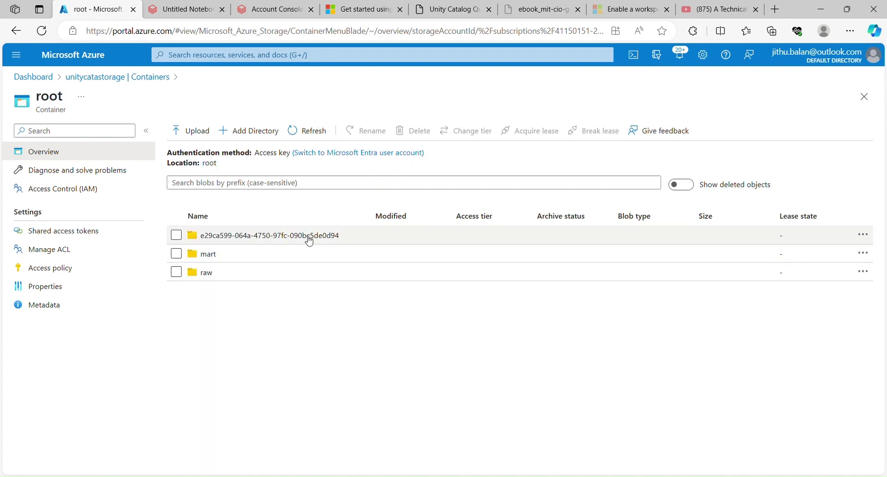
{"action": "left_click", "coordinate": [309, 240]}
{"action": "left_click", "coordinate": [221, 240]}
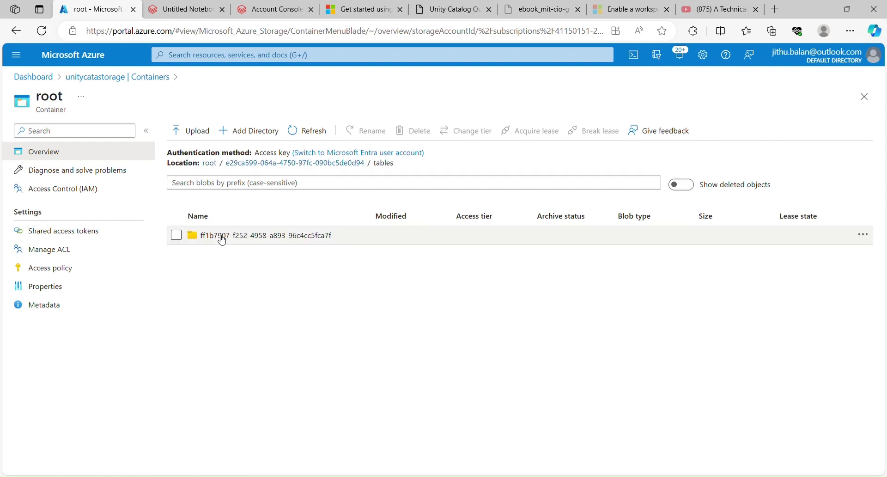
{"action": "left_click", "coordinate": [292, 238]}
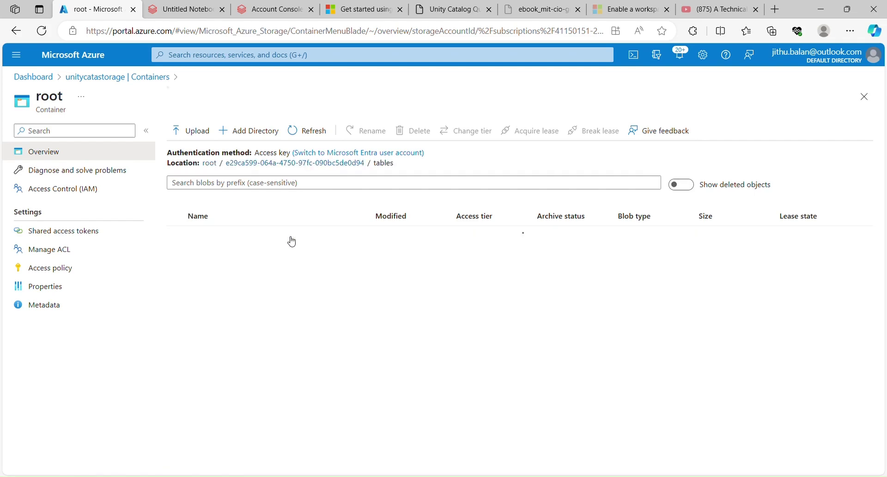
{"action": "left_click", "coordinate": [178, 8]}
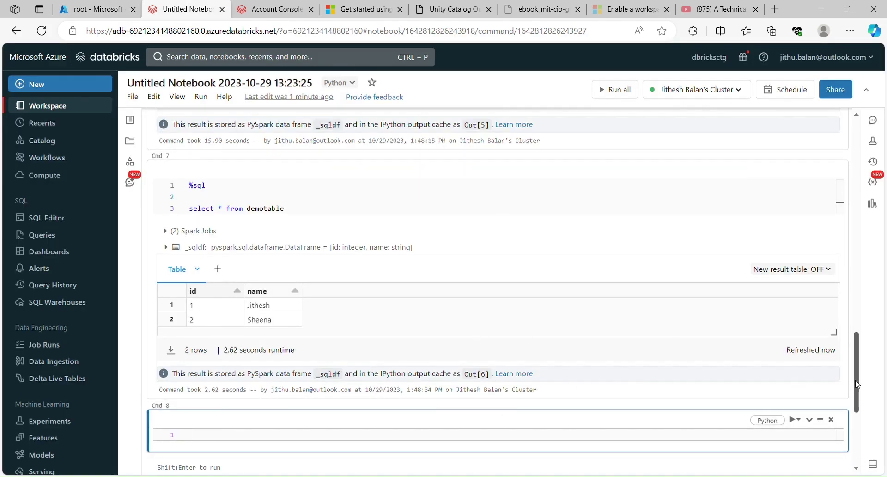
{"action": "left_click_drag", "start_coordinate": [857, 383], "coordinate": [865, 426]}
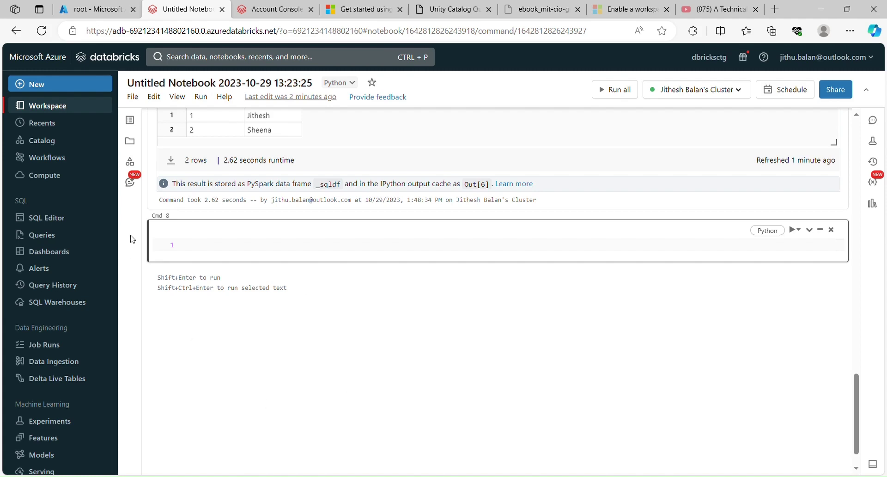
Step: Open Catalog Explorer's External Data section and go to the External Locations list
{"action": "left_click", "coordinate": [64, 146]}
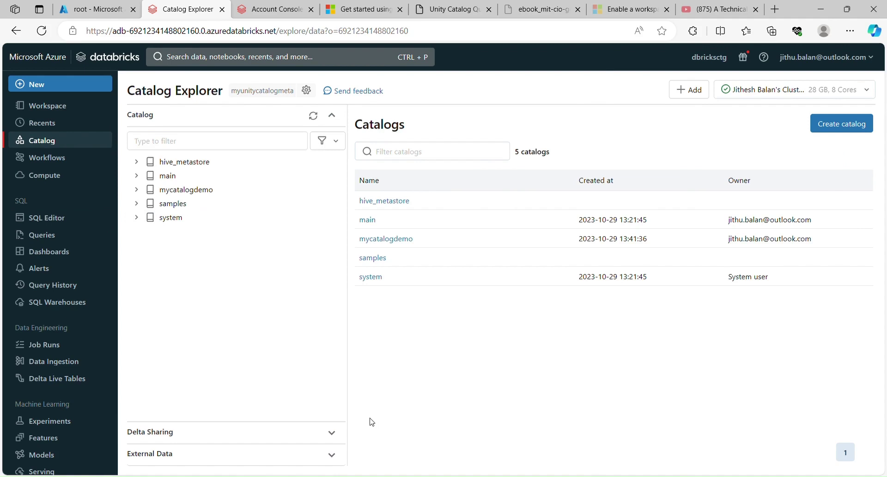
{"action": "left_click", "coordinate": [332, 455]}
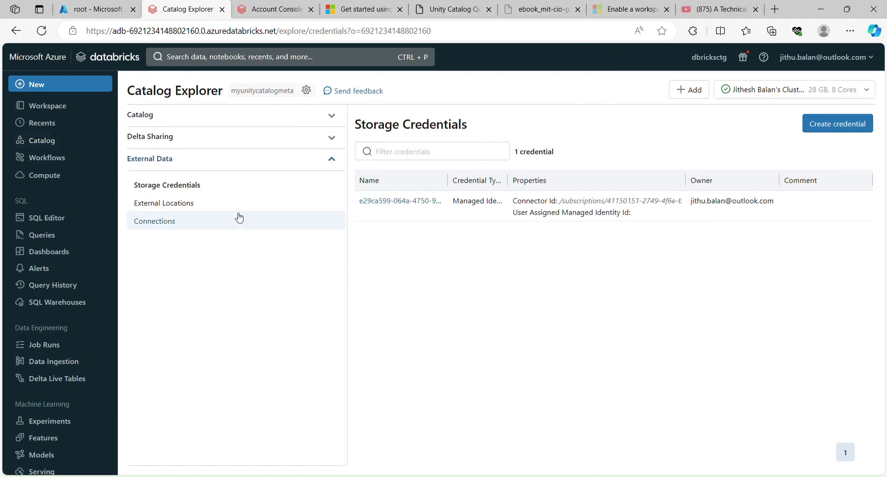
{"action": "left_click", "coordinate": [215, 209]}
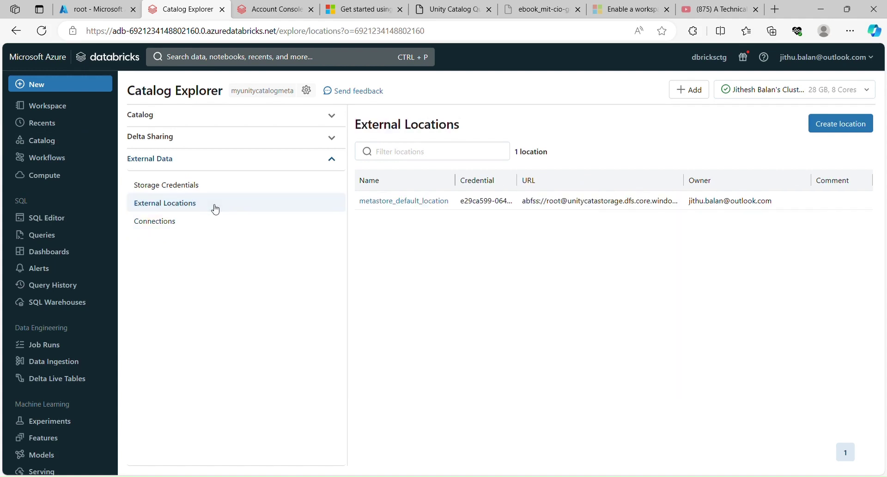
{"action": "left_click", "coordinate": [204, 188]}
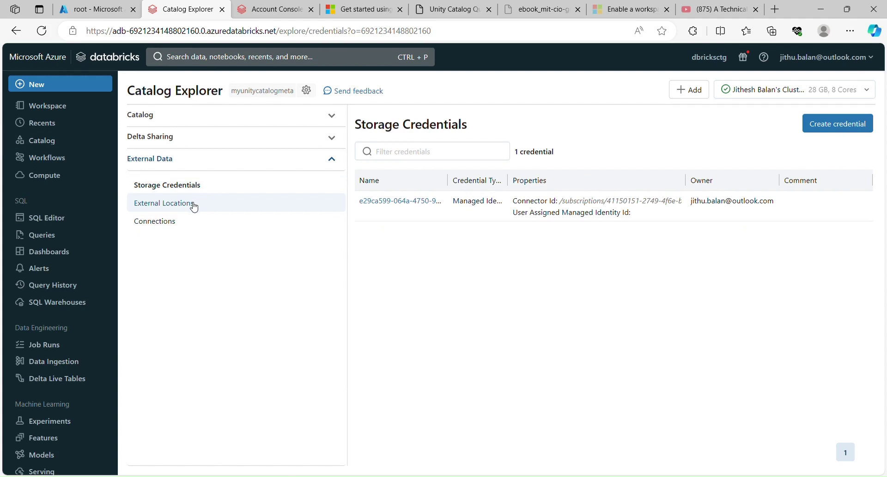
{"action": "left_click", "coordinate": [194, 206]}
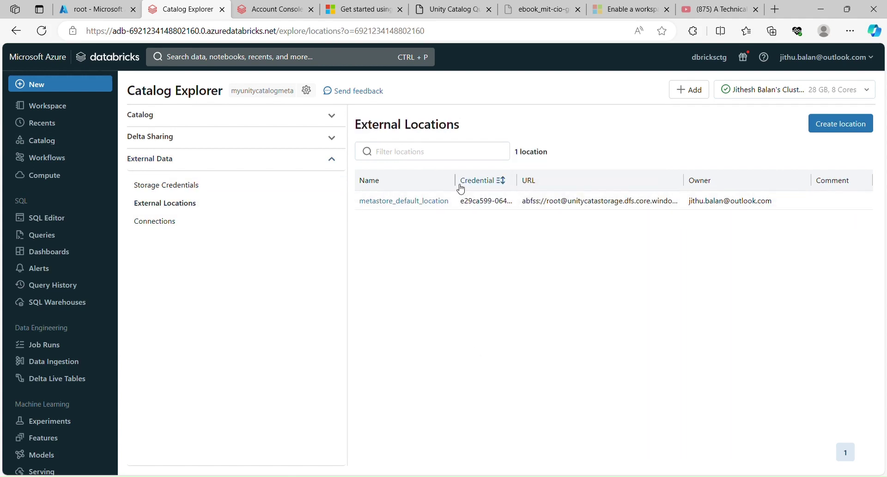
Step: Widen the columns, check metastore_default_location's storage URL, and return to External Locations
{"action": "left_click_drag", "start_coordinate": [459, 182], "coordinate": [472, 181]}
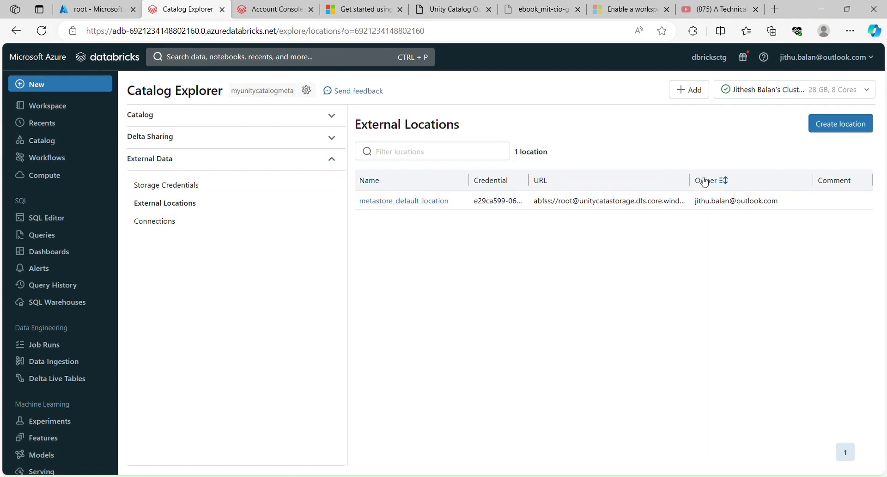
{"action": "left_click_drag", "start_coordinate": [694, 181], "coordinate": [885, 259]}
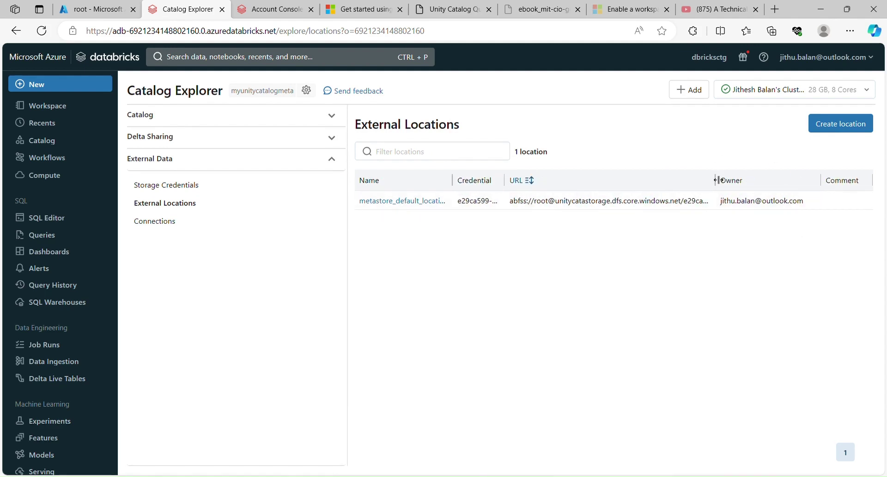
{"action": "left_click_drag", "start_coordinate": [715, 181], "coordinate": [885, 217]}
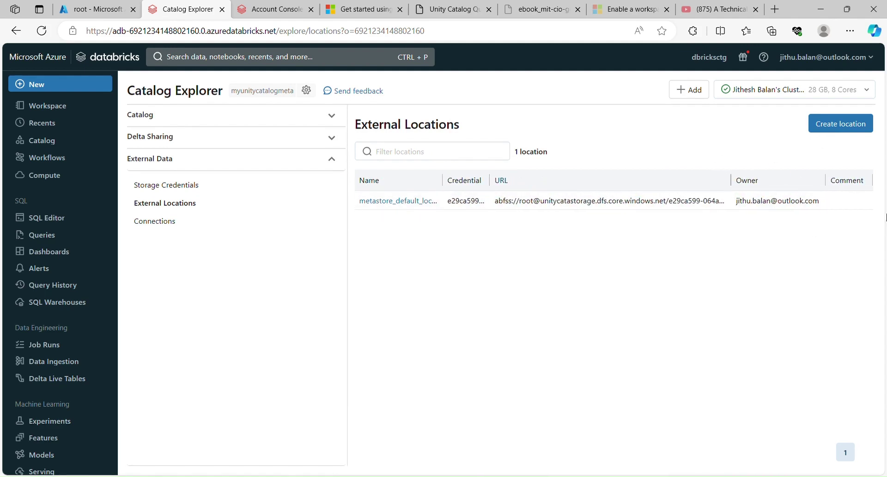
{"action": "left_click", "coordinate": [409, 202]}
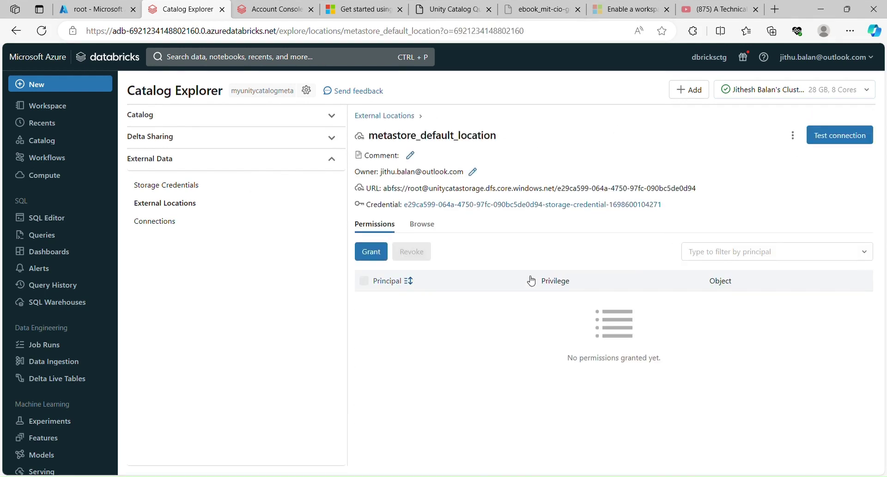
{"action": "left_click_drag", "start_coordinate": [559, 188], "coordinate": [704, 194]}
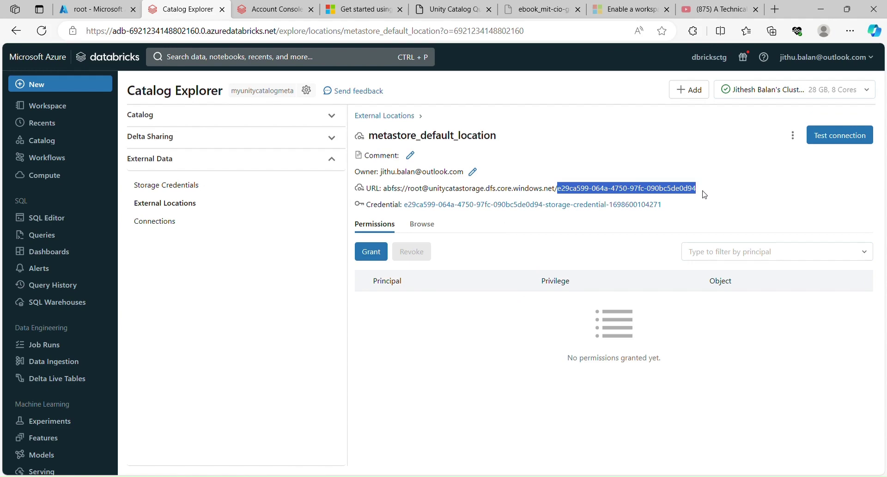
{"action": "left_click", "coordinate": [155, 204]}
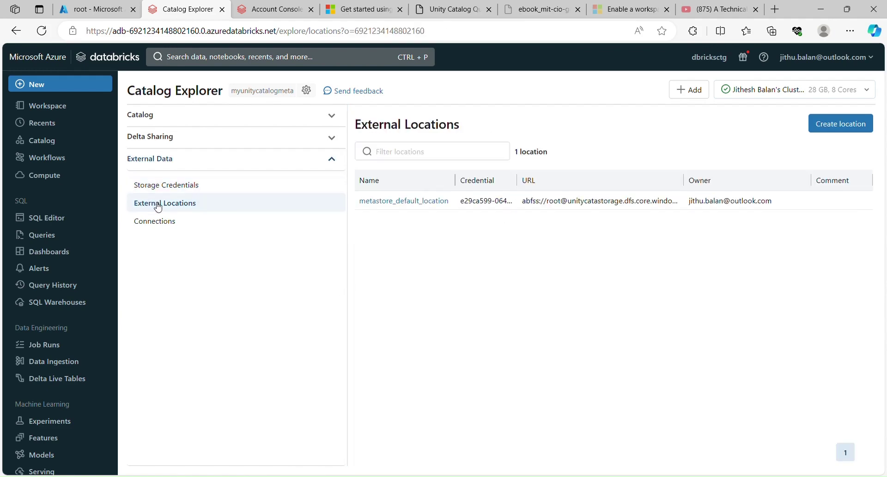
{"action": "left_click", "coordinate": [831, 128]}
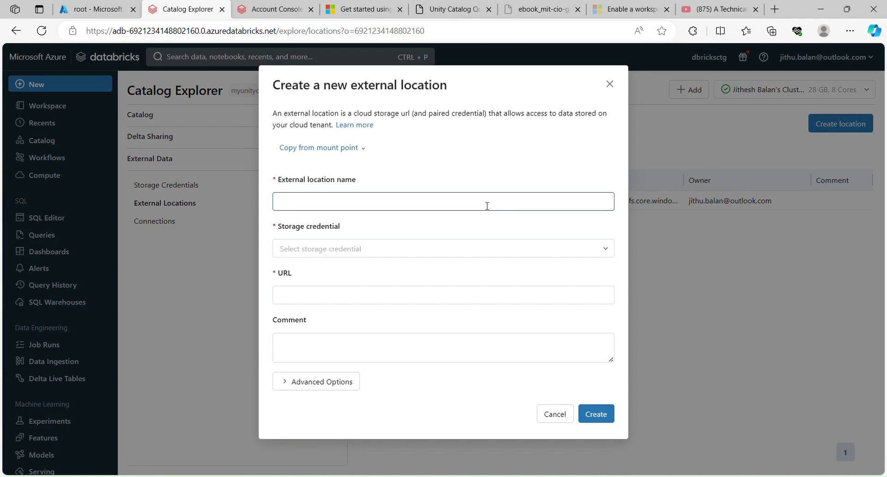
{"action": "left_click", "coordinate": [487, 205]}
{"action": "type", "text": "my"}
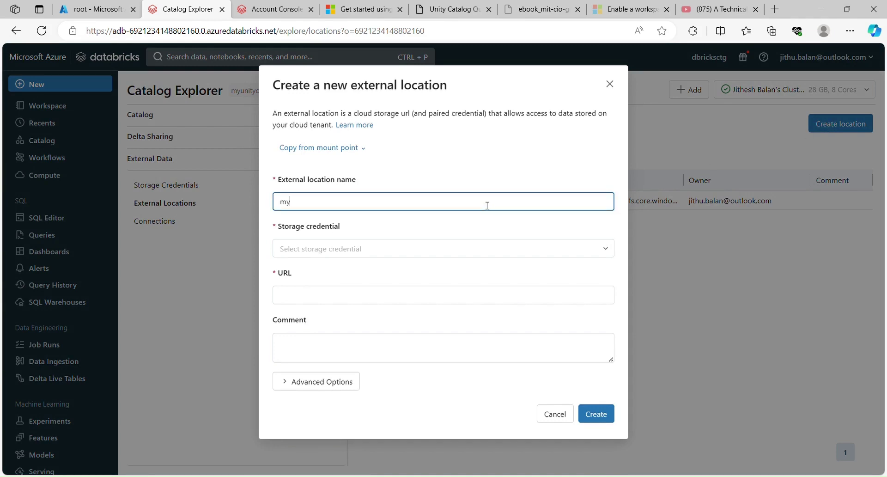
{"action": "type", "text": "externalmart"}
{"action": "left_click", "coordinate": [613, 249]}
{"action": "left_click", "coordinate": [535, 274]}
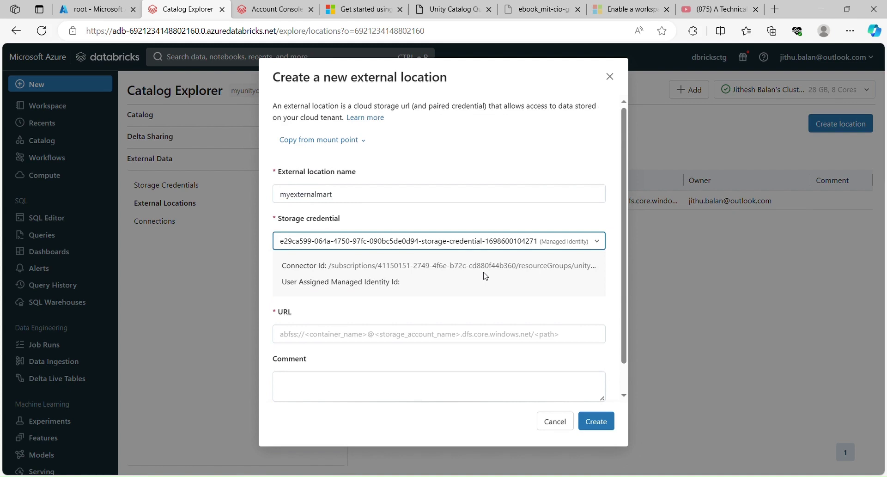
{"action": "left_click", "coordinate": [510, 335]}
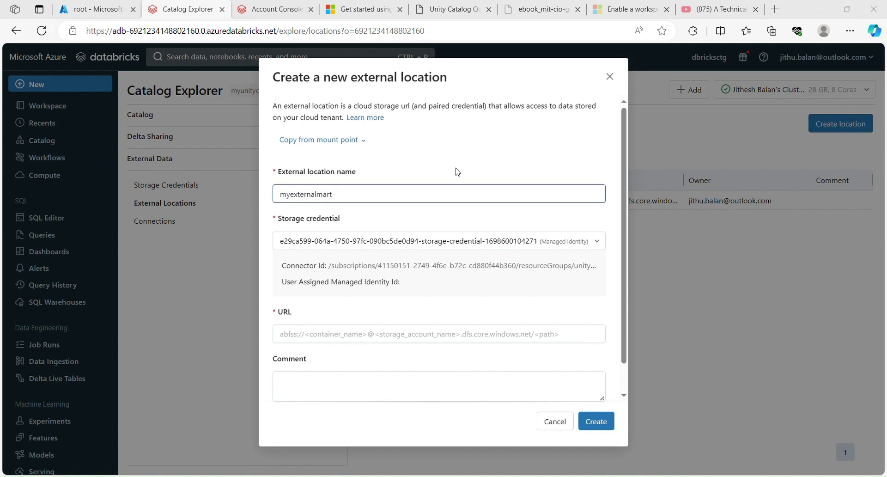
{"action": "left_click", "coordinate": [307, 338]}
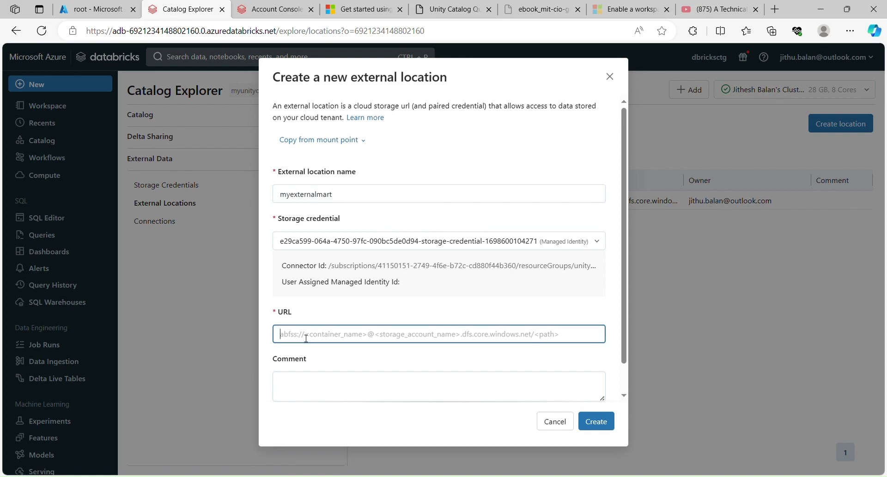
{"action": "key", "text": "ctrl+v"}
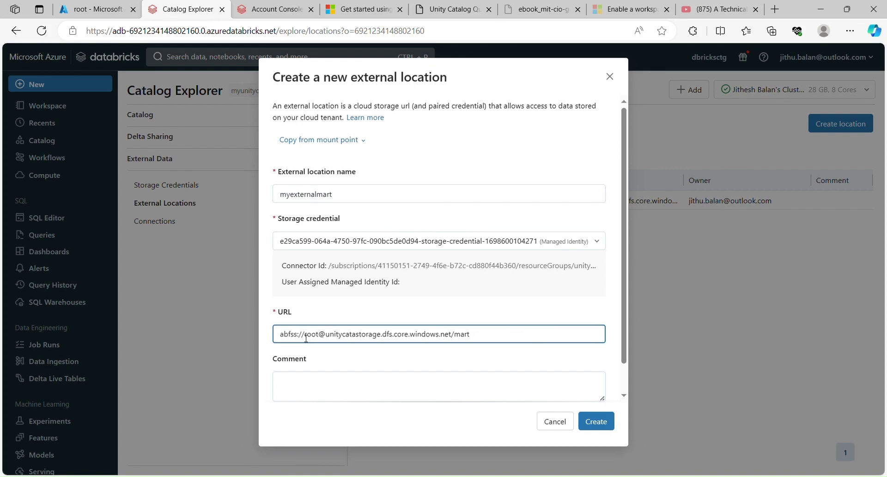
{"action": "left_click", "coordinate": [605, 424]}
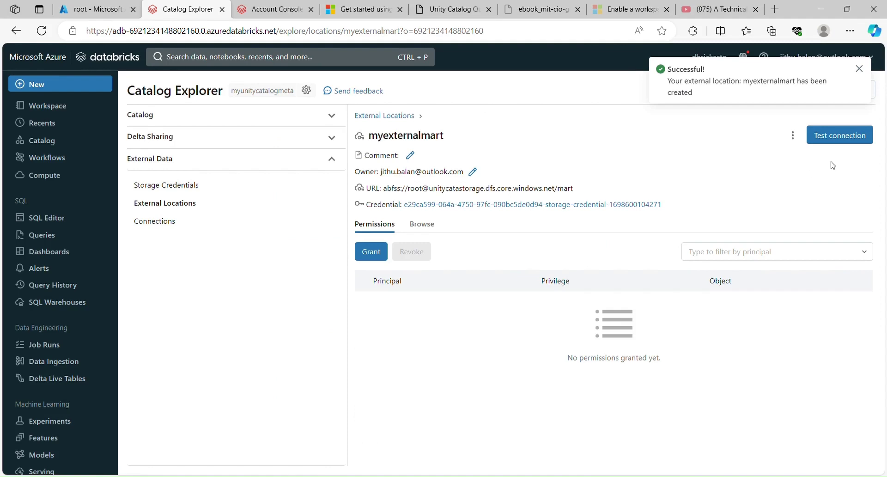
{"action": "left_click", "coordinate": [845, 138]}
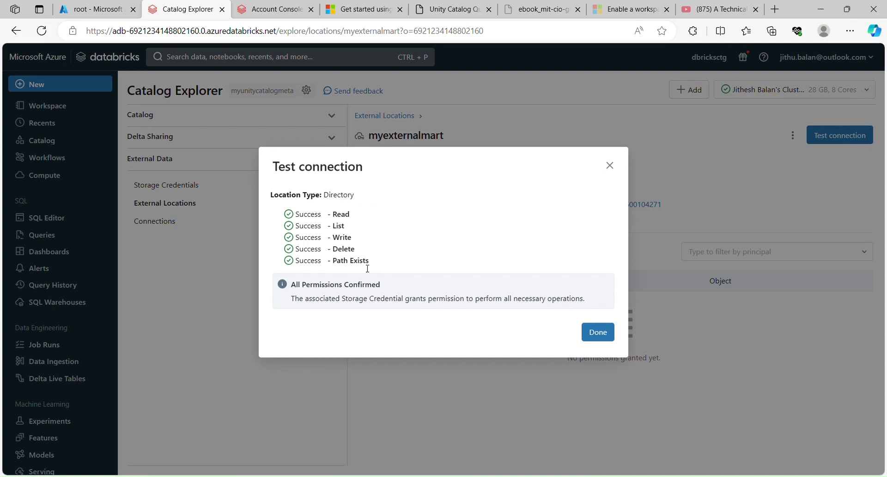
{"action": "left_click", "coordinate": [598, 334]}
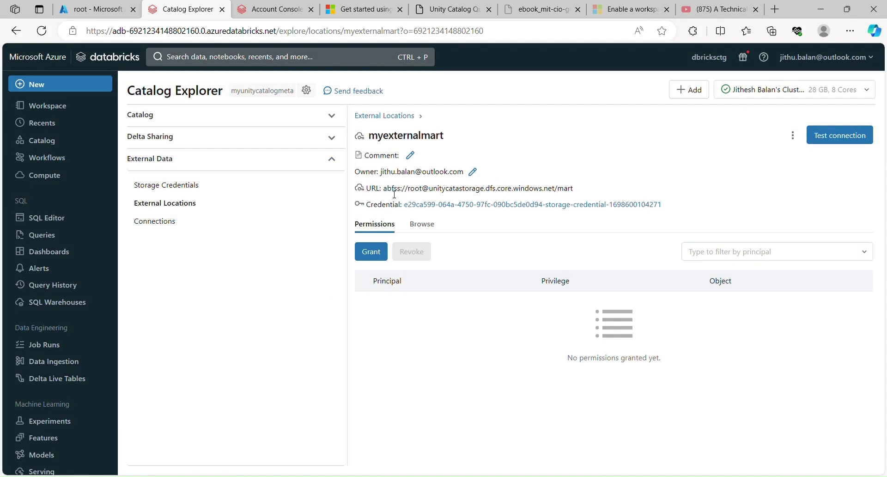
{"action": "left_click_drag", "start_coordinate": [388, 193], "coordinate": [366, 190]}
{"action": "left_click", "coordinate": [67, 109]}
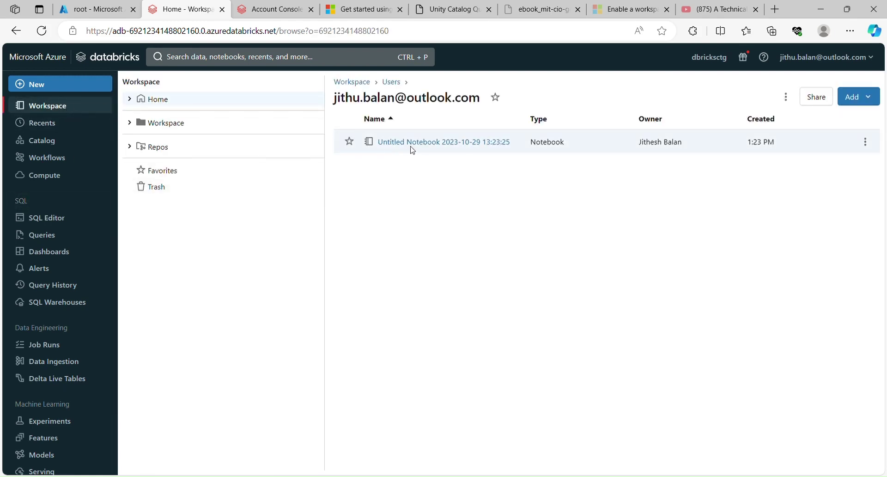
{"action": "left_click", "coordinate": [422, 142]}
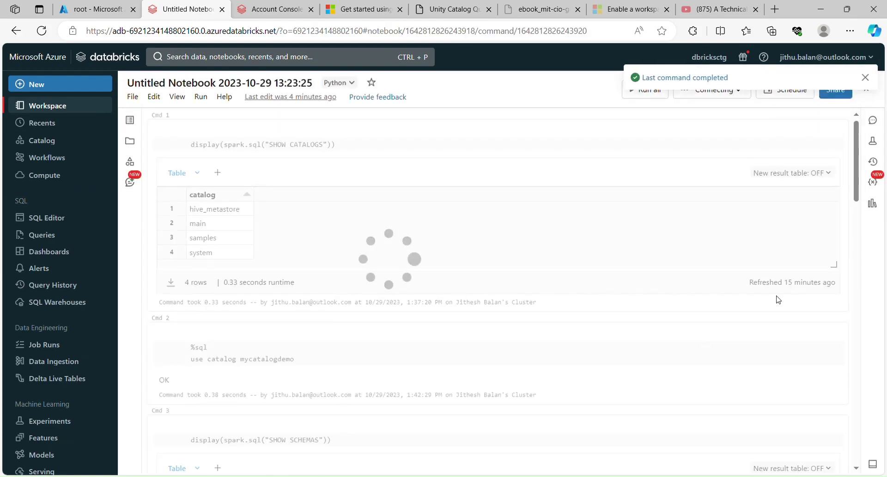
{"action": "left_click_drag", "start_coordinate": [856, 168], "coordinate": [845, 291]}
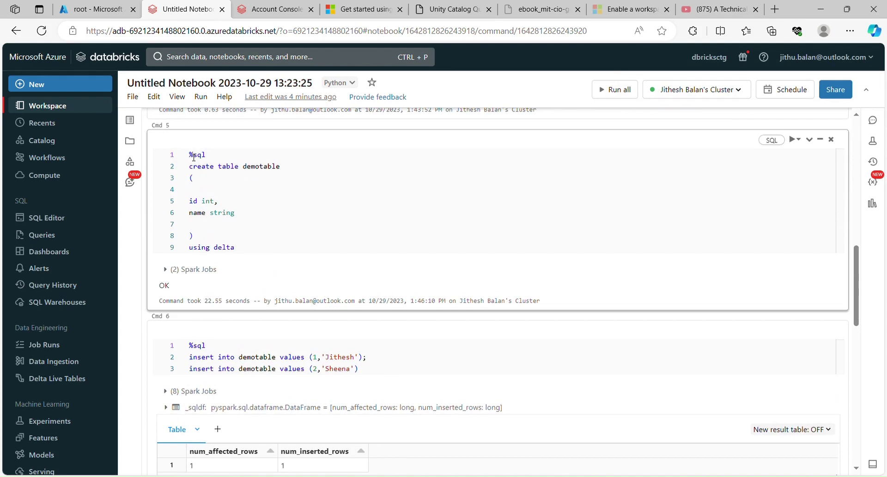
{"action": "left_click_drag", "start_coordinate": [264, 251], "coordinate": [182, 142]}
{"action": "key", "text": "ctrl+c"}
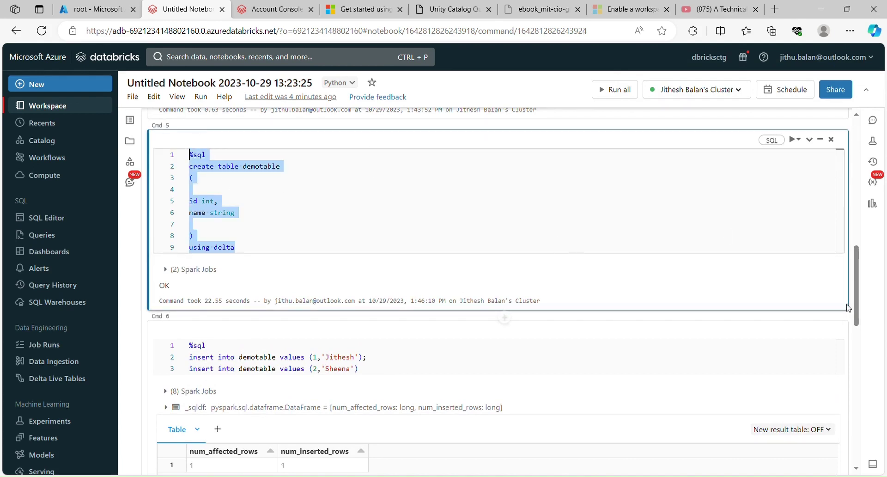
{"action": "left_click_drag", "start_coordinate": [856, 306], "coordinate": [878, 468]}
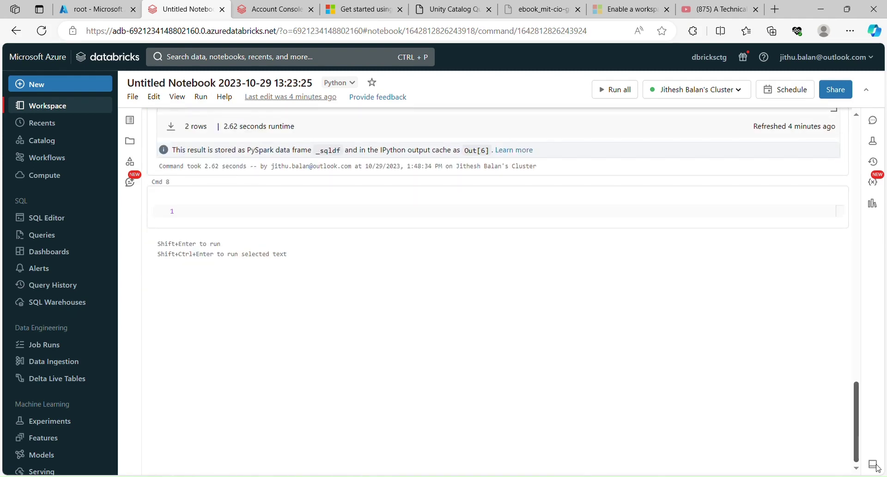
Step: Paste the CREATE TABLE code with location 'abfss://…/mart/demotable' into the empty cell and run it
{"action": "left_click", "coordinate": [448, 212]}
{"action": "key", "text": "ctrl+v"}
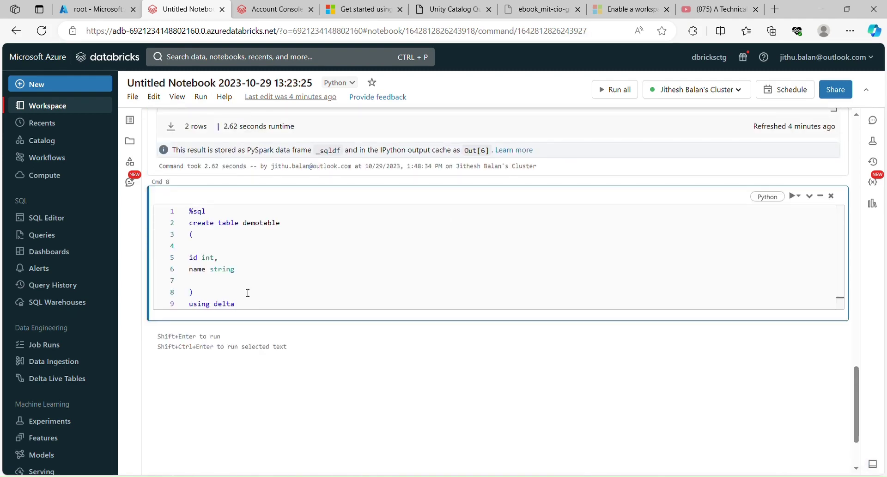
{"action": "key", "text": "Return"}
{"action": "type", "text": "locat"}
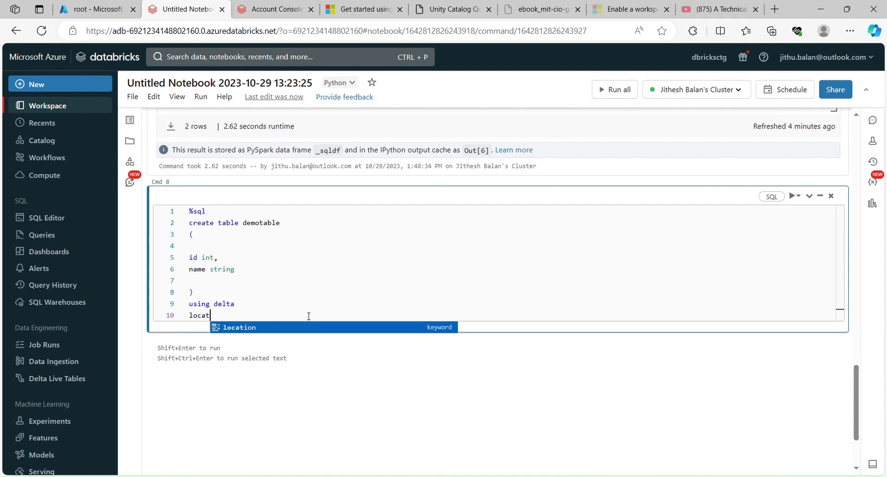
{"action": "key", "text": "Tab"}
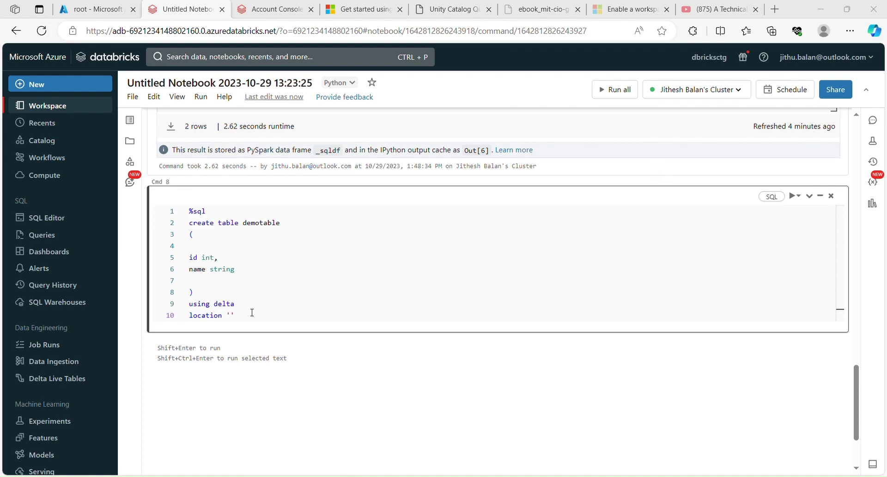
{"action": "left_click", "coordinate": [231, 315]}
{"action": "key", "text": "ctrl+v"}
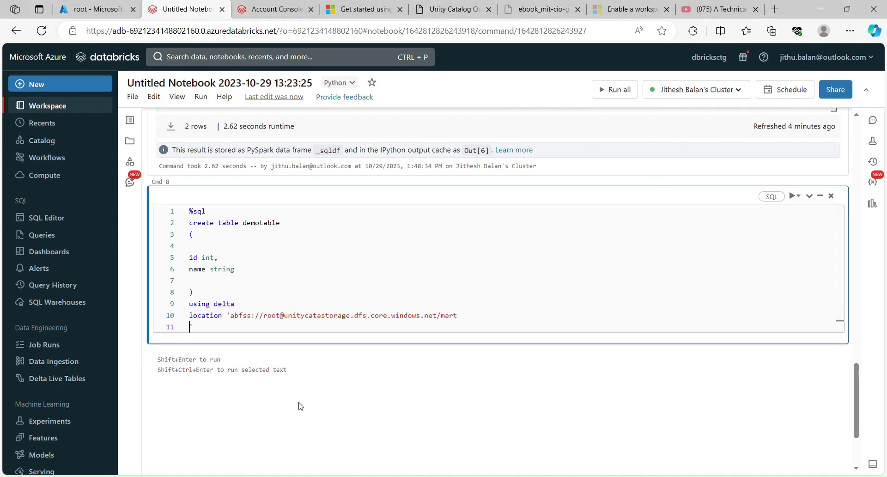
{"action": "key", "text": "BackSpace"}
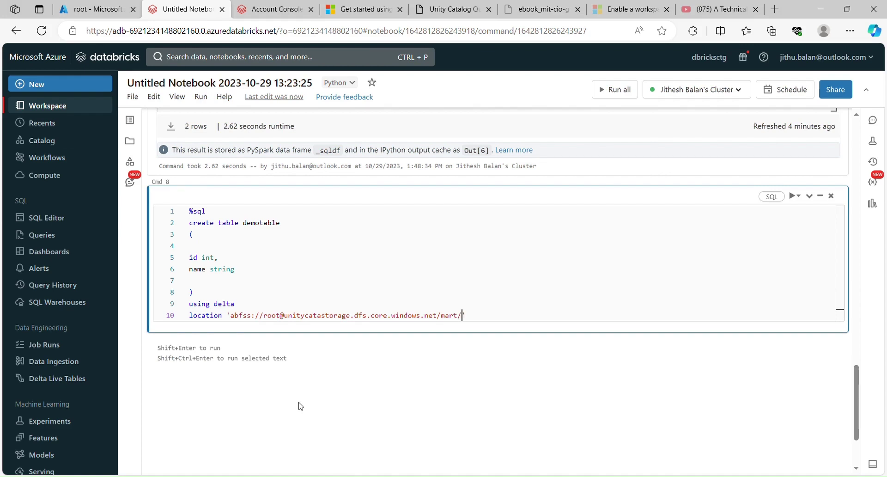
{"action": "type", "text": "demotable"}
{"action": "key", "text": "shift+Return"}
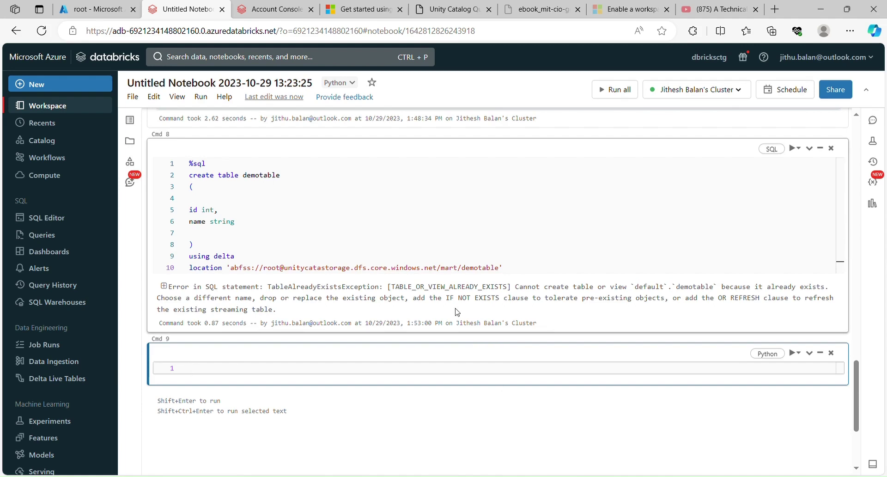
Step: Rename the table to demotablev2 after the already-exists error and rerun the cell
{"action": "left_click", "coordinate": [295, 180]}
{"action": "type", "text": "v2"}
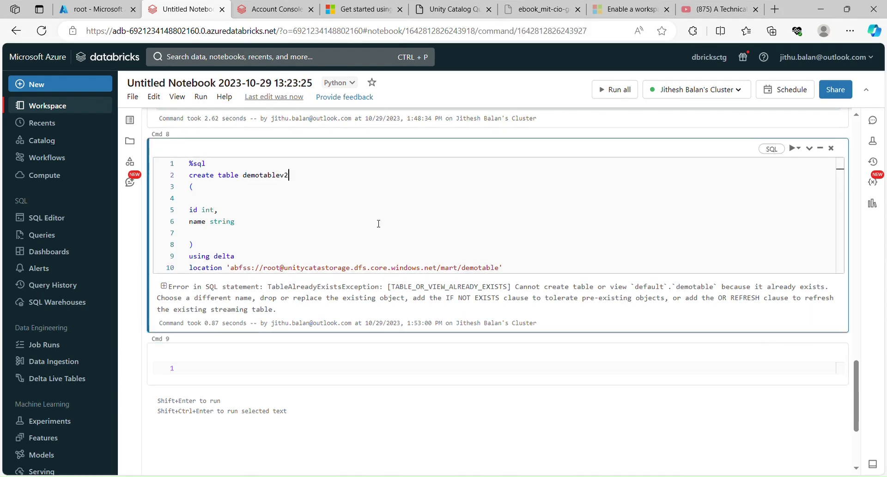
{"action": "left_click", "coordinate": [379, 223]}
{"action": "key", "text": "shift+Return"}
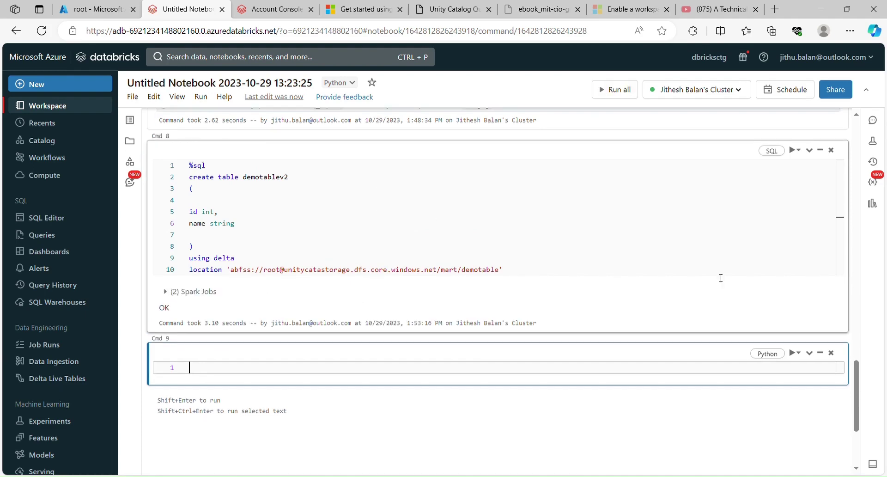
{"action": "left_click_drag", "start_coordinate": [856, 374], "coordinate": [856, 279]}
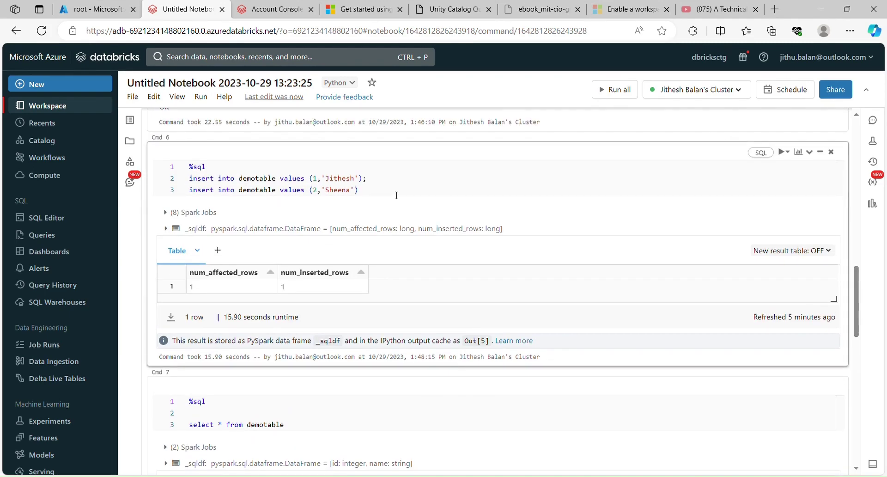
Step: Copy the two insert statements into a new cell, retarget both to demotablev2, and run them
{"action": "left_click_drag", "start_coordinate": [397, 195], "coordinate": [190, 168]}
{"action": "key", "text": "ctrl+c"}
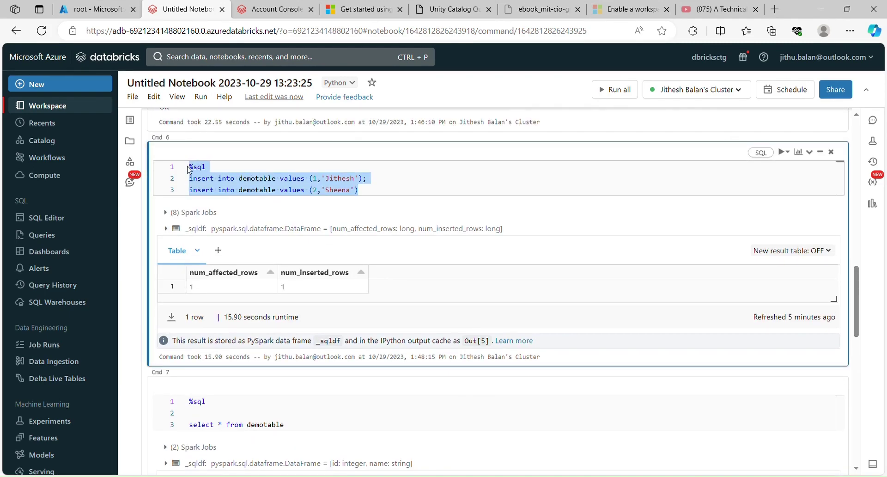
{"action": "left_click_drag", "start_coordinate": [858, 304], "coordinate": [874, 402]}
{"action": "left_click", "coordinate": [368, 336]}
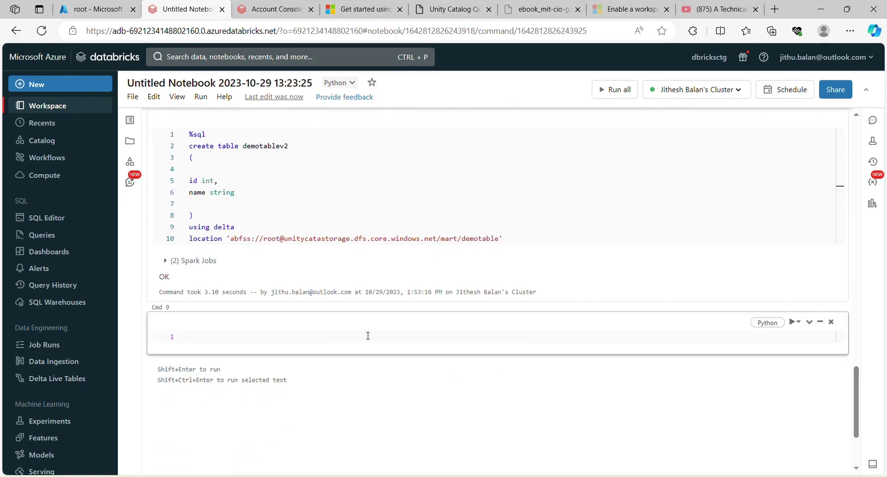
{"action": "left_click", "coordinate": [370, 339]}
{"action": "key", "text": "ctrl+v"}
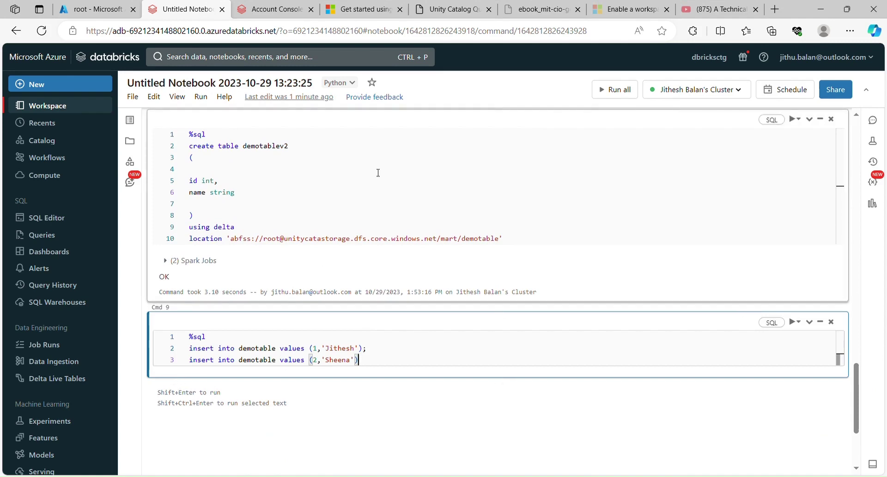
{"action": "left_click_drag", "start_coordinate": [244, 147], "coordinate": [290, 147]}
{"action": "key", "text": "ctrl+c"}
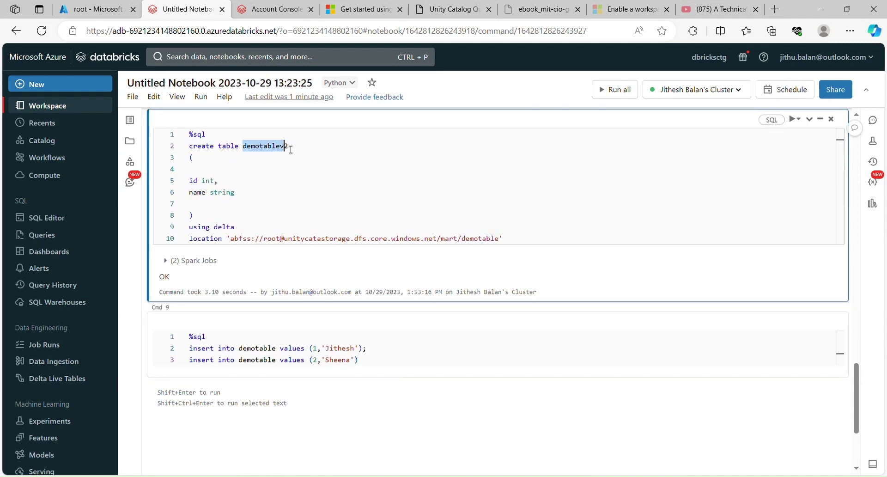
{"action": "double_click", "coordinate": [270, 349]}
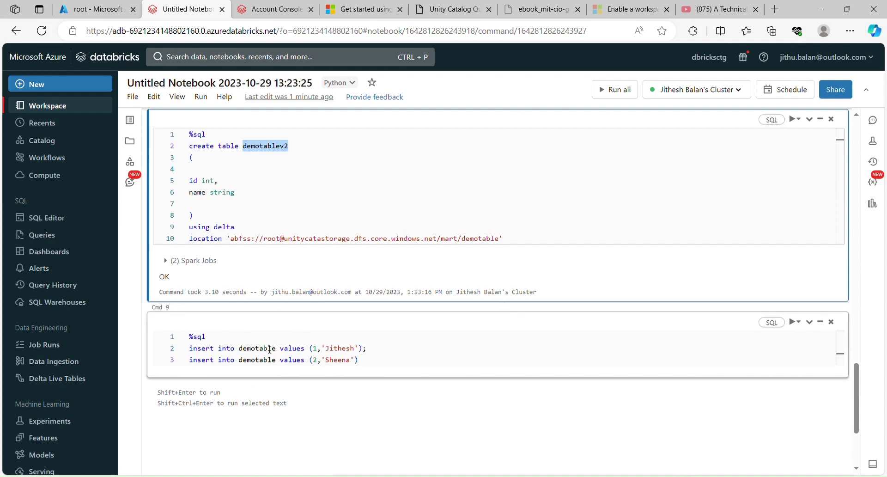
{"action": "key", "text": "ctrl+v"}
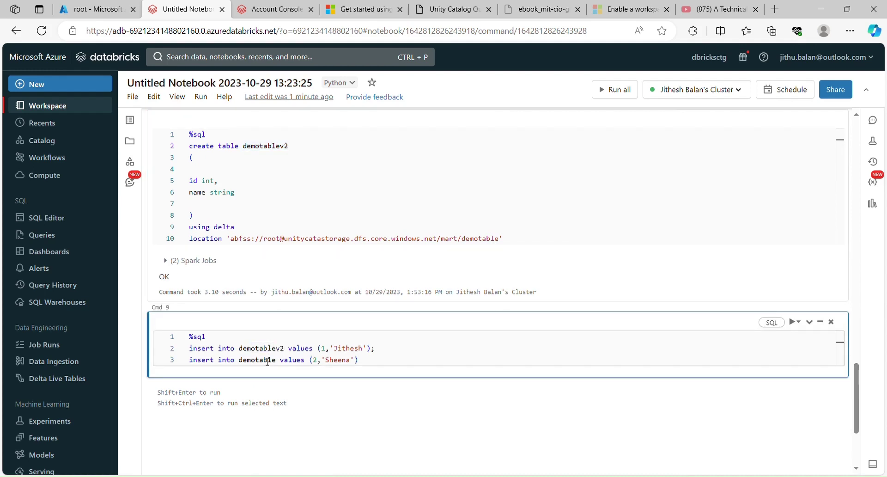
{"action": "double_click", "coordinate": [268, 360]}
{"action": "key", "text": "ctrl+v"}
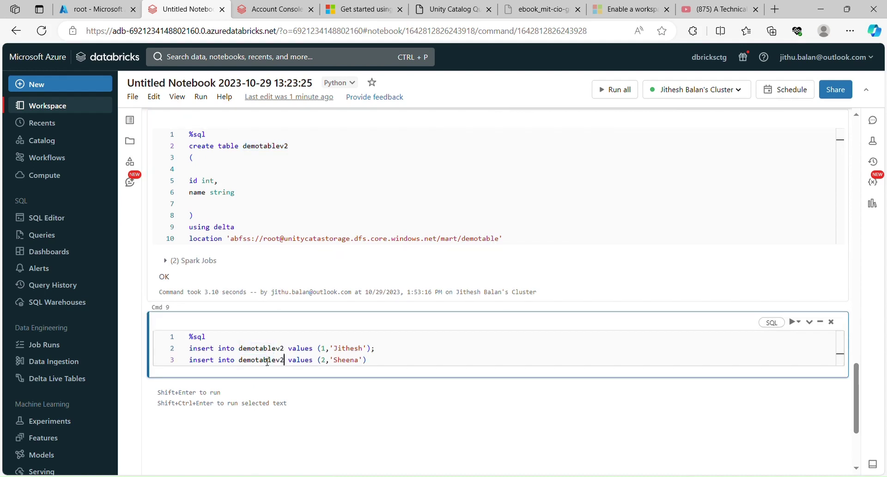
{"action": "left_click", "coordinate": [403, 361]}
{"action": "key", "text": "shift+Return"}
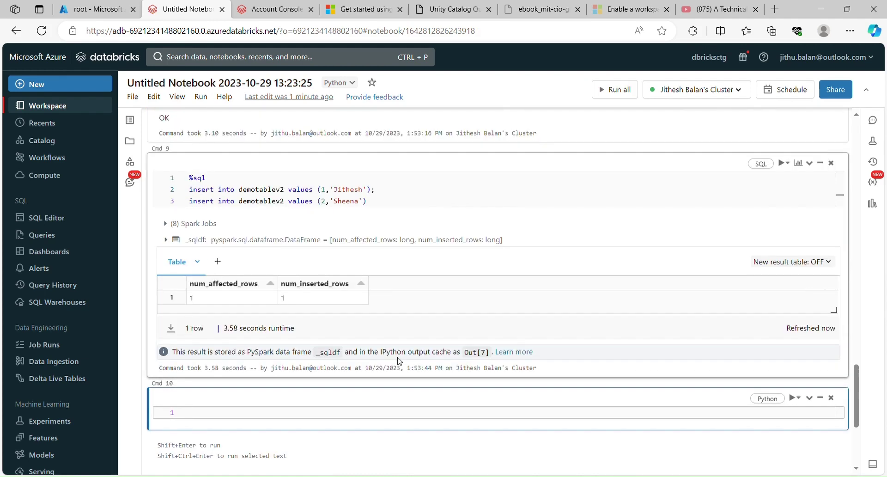
Step: Refresh the root container and open mart/demotable to see _delta_log and two data files, then return
{"action": "left_click", "coordinate": [100, 7]}
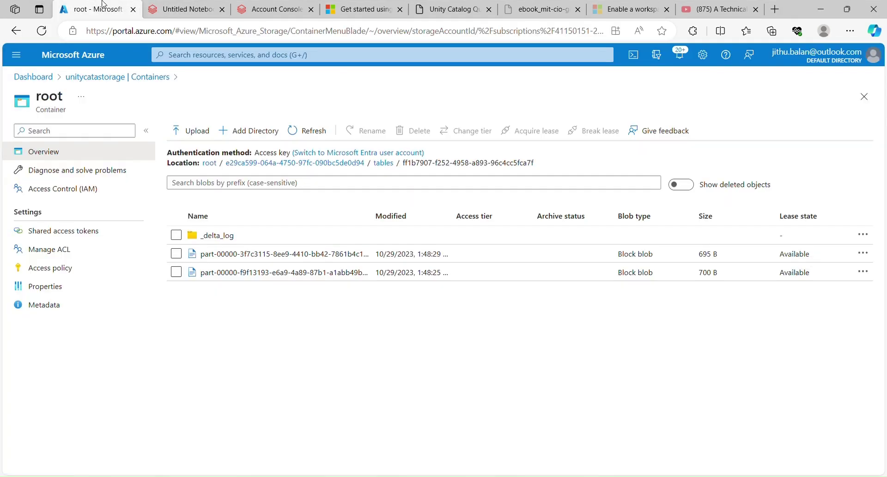
{"action": "left_click", "coordinate": [308, 131]}
{"action": "left_click", "coordinate": [213, 166]}
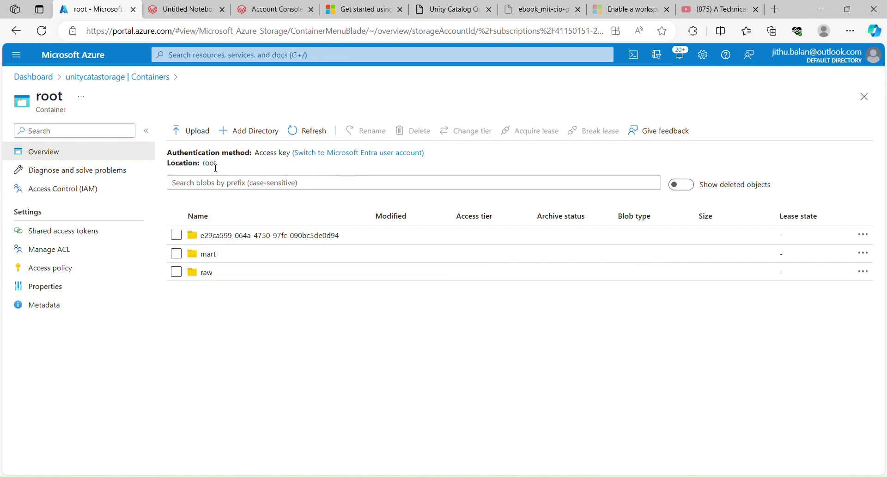
{"action": "left_click", "coordinate": [213, 256]}
{"action": "left_click", "coordinate": [229, 235]}
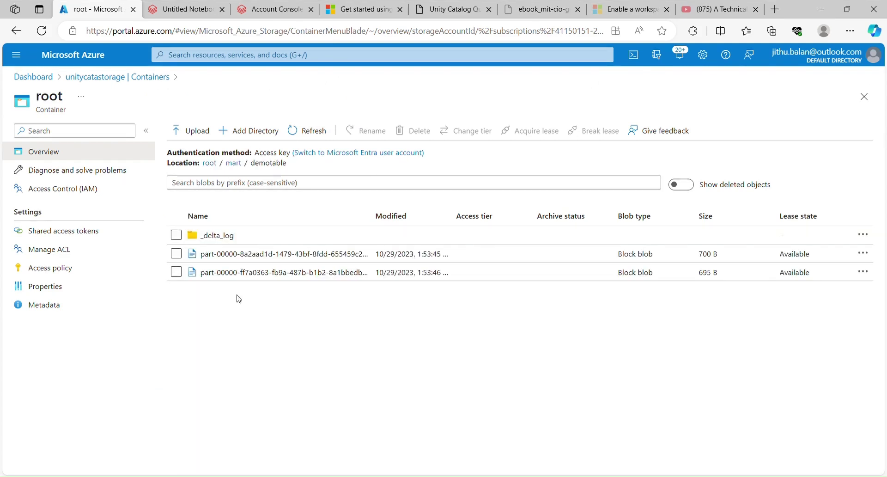
{"action": "key", "text": "ctrl+Tab"}
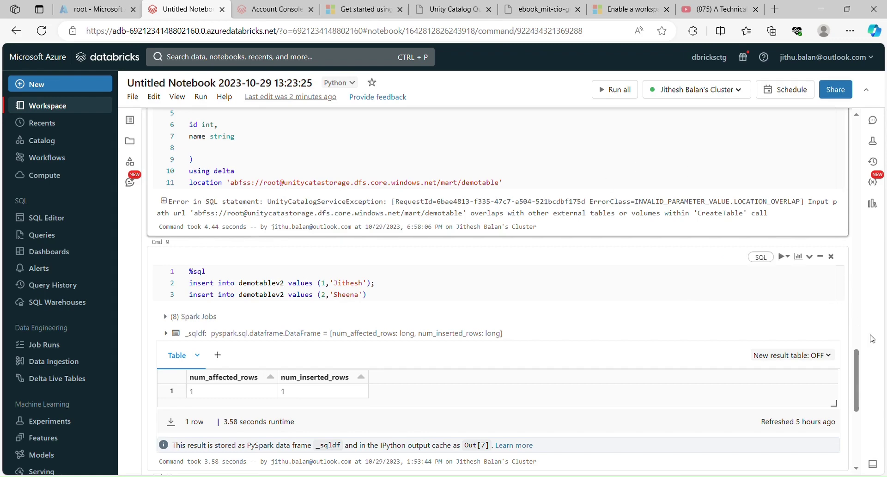
Step: Expand mycatalogdemo's edw and default schemas in Catalog, then open the Workspace listing
{"action": "scroll", "coordinate": [858, 365], "scroll_direction": "up", "scroll_amount": 2}
{"action": "left_click_drag", "start_coordinate": [858, 365], "coordinate": [858, 358]}
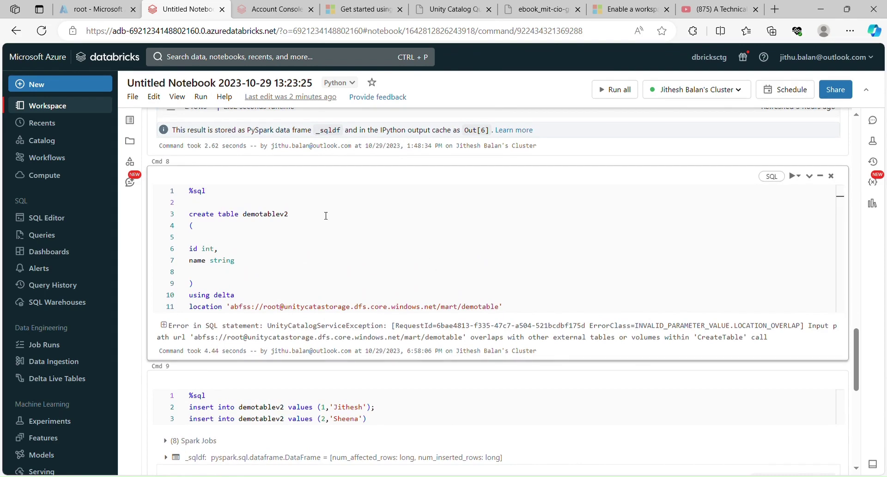
{"action": "left_click", "coordinate": [50, 141]}
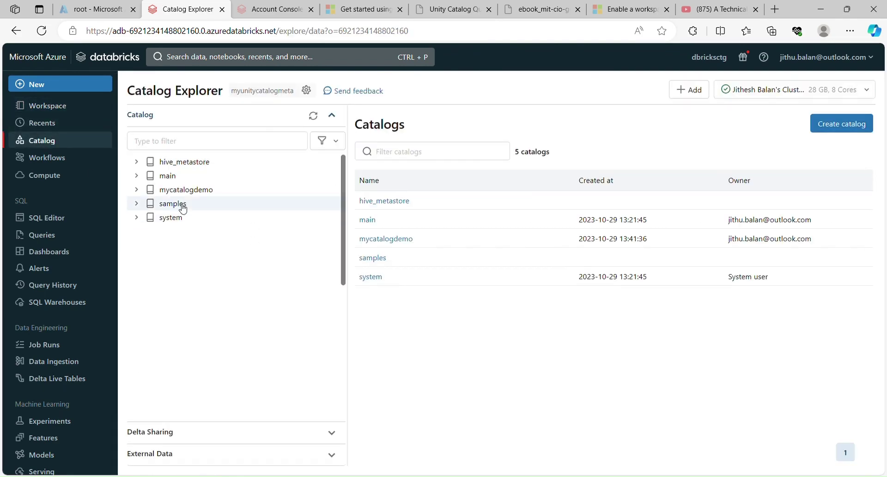
{"action": "left_click", "coordinate": [142, 191]}
{"action": "left_click", "coordinate": [141, 217]}
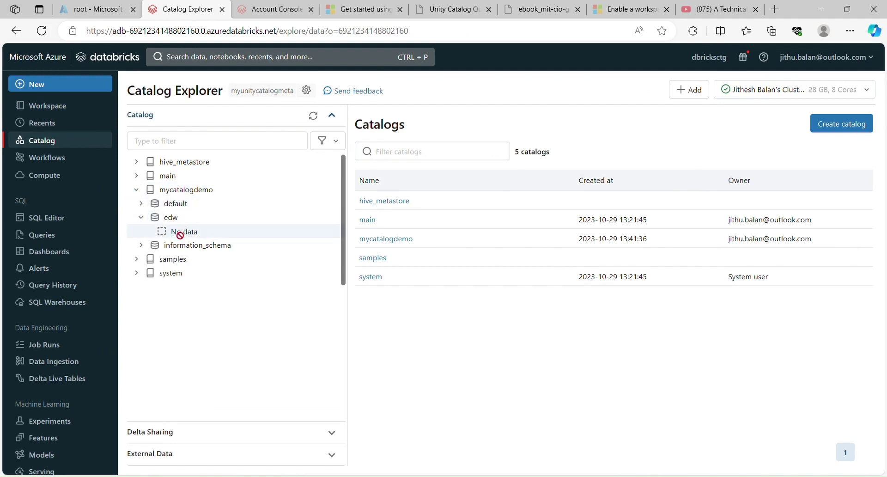
{"action": "left_click", "coordinate": [142, 203]}
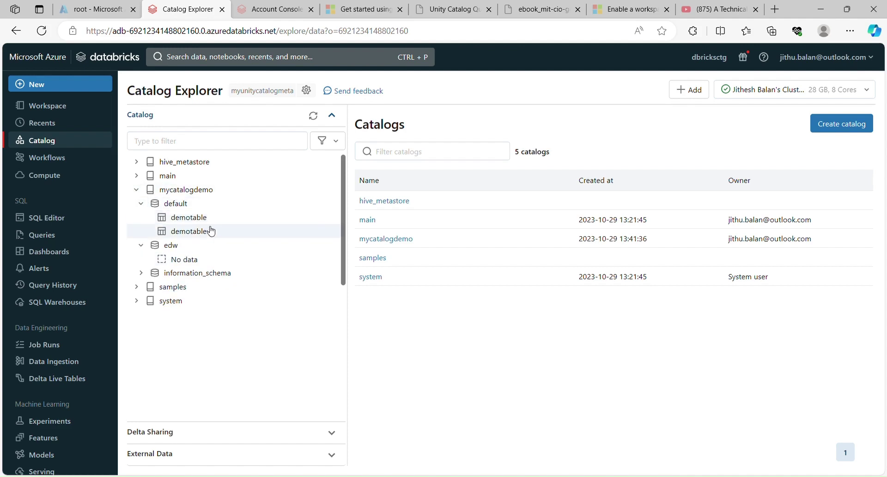
{"action": "left_click", "coordinate": [75, 109]}
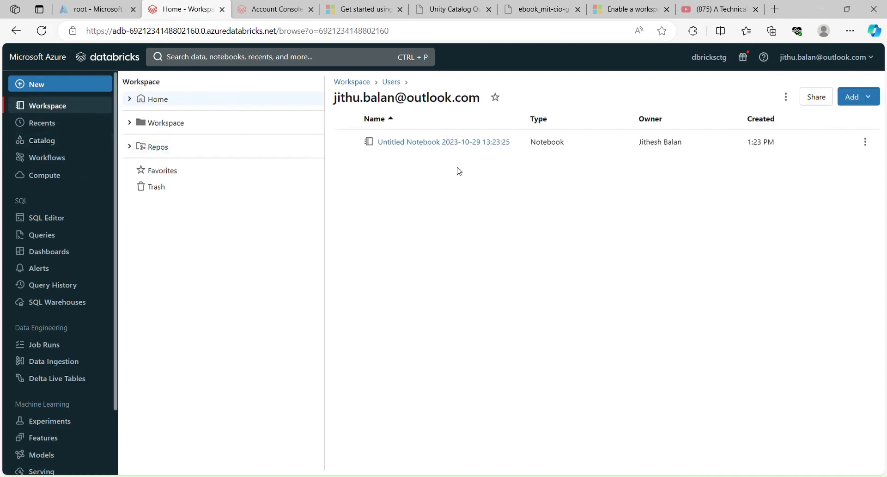
Step: Reopen the notebook and run use schema edw in the empty last cell
{"action": "left_click", "coordinate": [464, 145]}
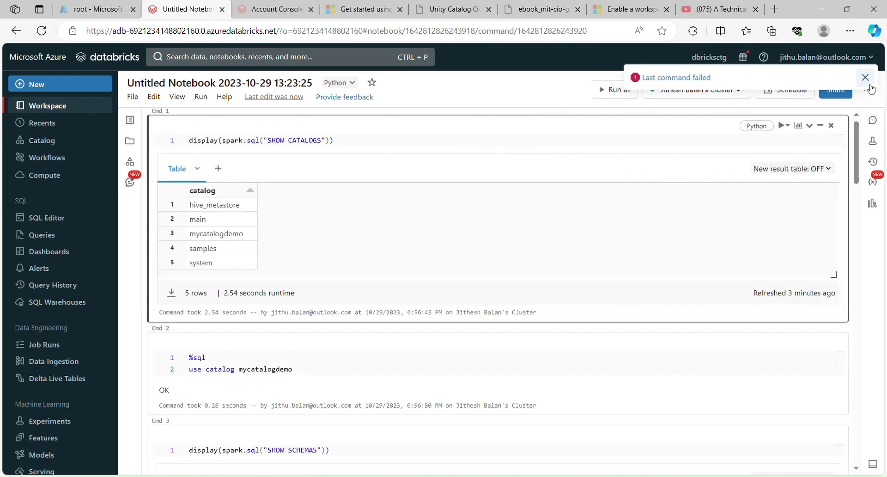
{"action": "left_click", "coordinate": [863, 82]}
{"action": "left_click_drag", "start_coordinate": [858, 344], "coordinate": [854, 411]}
{"action": "left_click", "coordinate": [519, 371]}
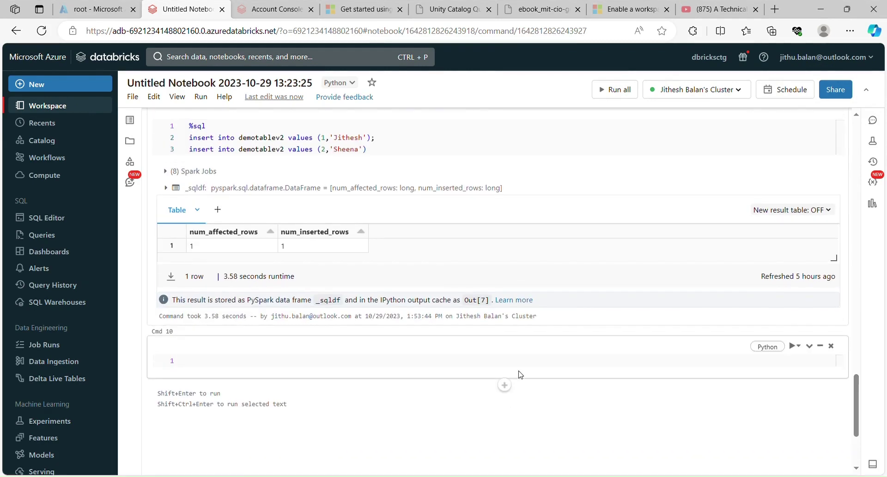
{"action": "type", "text": "%sql use schema edw"}
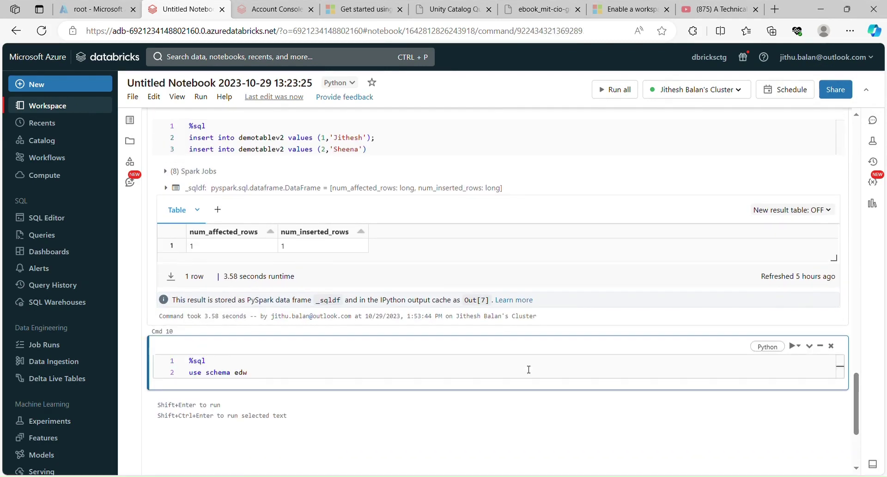
{"action": "key", "text": "shift+Return"}
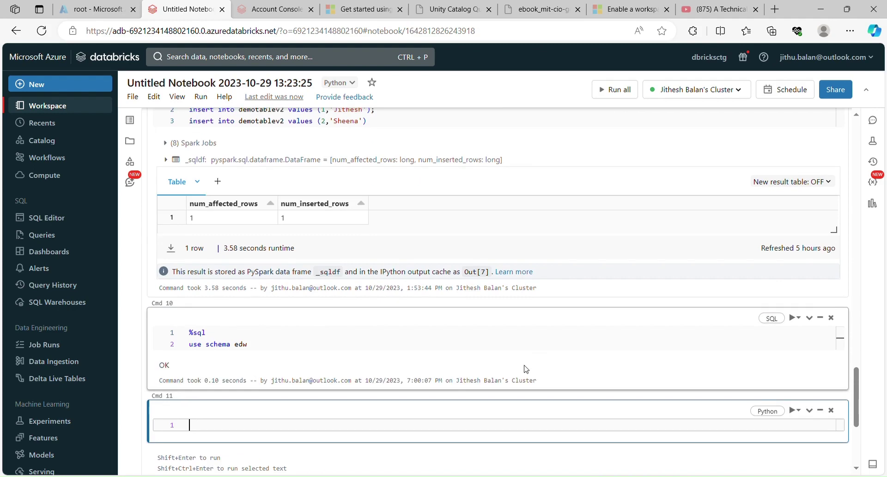
Step: Copy the demotablev2 create-table statement into the empty cell at the bottom
{"action": "scroll", "coordinate": [594, 191], "scroll_direction": "up", "scroll_amount": 5}
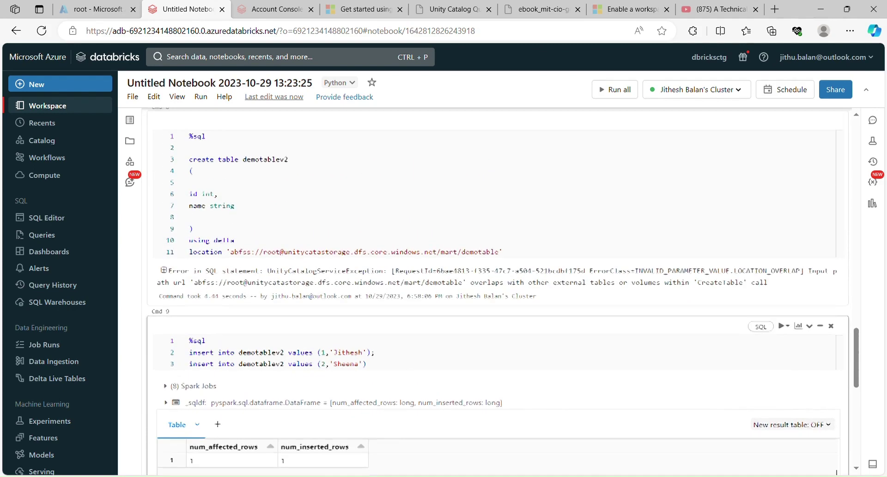
{"action": "left_click", "coordinate": [218, 213]}
{"action": "key", "text": "ctrl+a"}
{"action": "key", "text": "ctrl+c"}
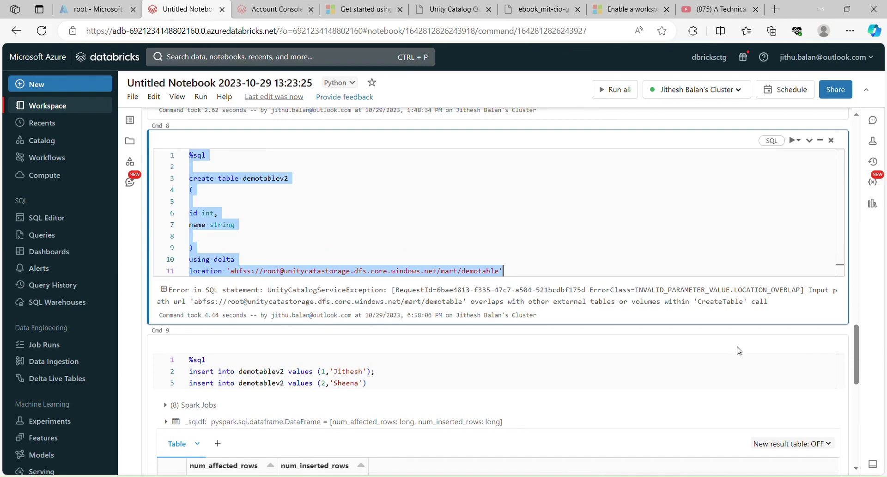
{"action": "left_click_drag", "start_coordinate": [856, 354], "coordinate": [856, 414]}
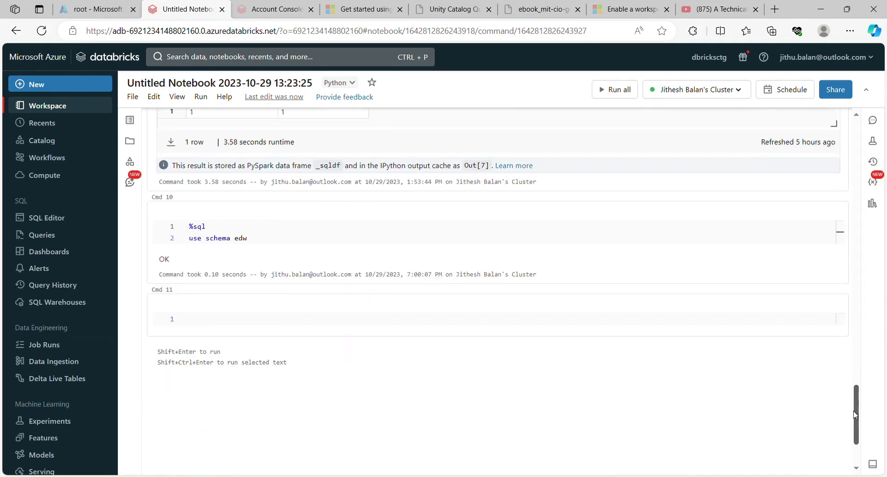
{"action": "left_click", "coordinate": [438, 314]}
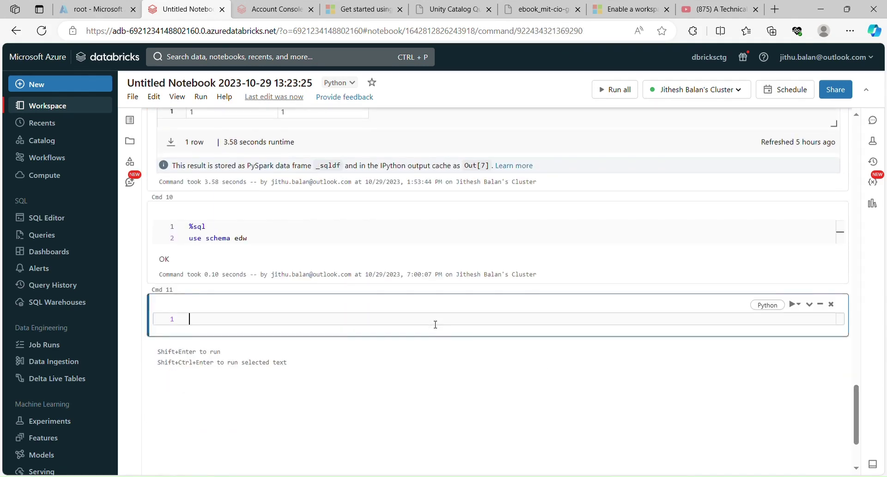
{"action": "key", "text": "ctrl+v"}
{"action": "left_click", "coordinate": [314, 344]}
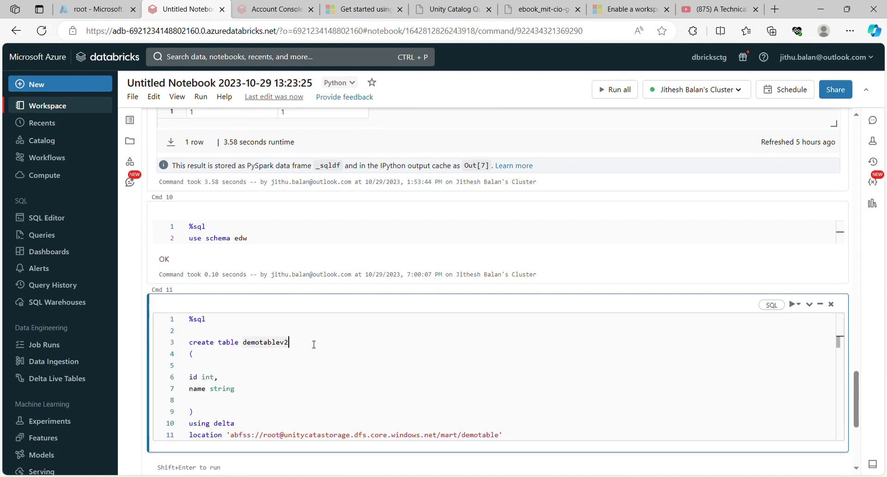
Step: Change the table name and location path to demotablev3 and run the create-table cell
{"action": "key", "text": "BackSpace"}
{"action": "type", "text": "3"}
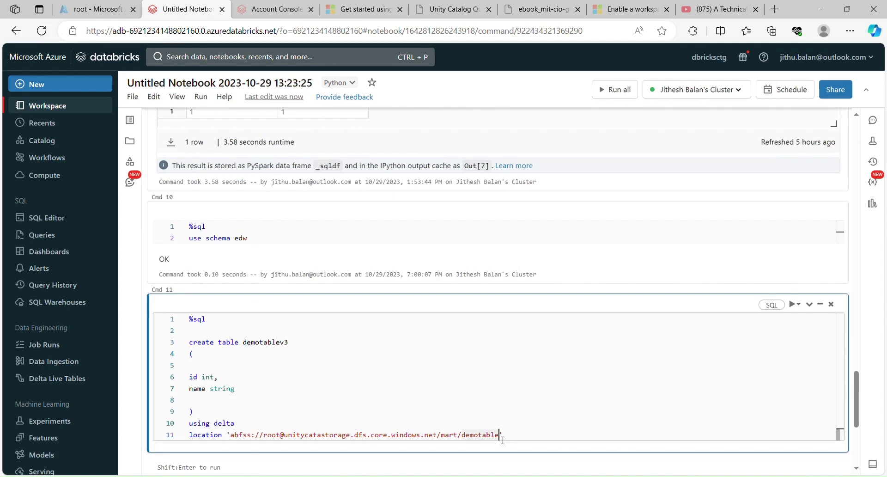
{"action": "type", "text": "v3"}
{"action": "key", "text": "shift+Return"}
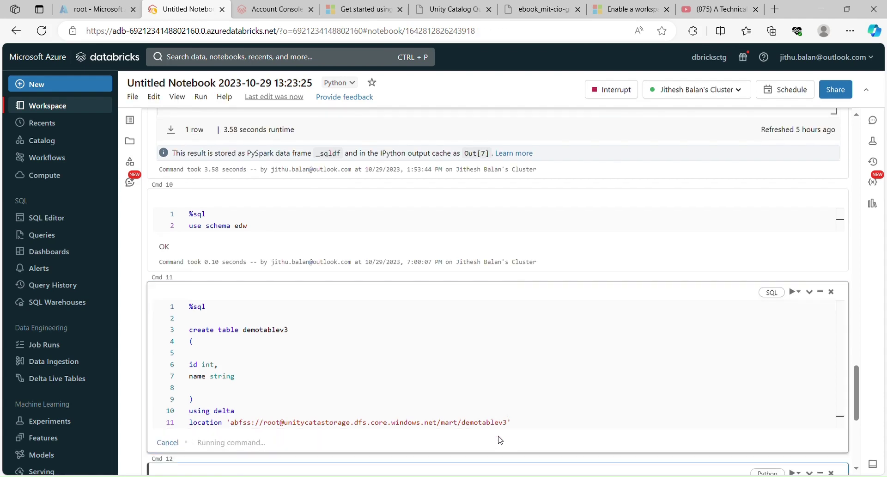
{"action": "scroll", "coordinate": [500, 440], "scroll_direction": "down", "scroll_amount": 2}
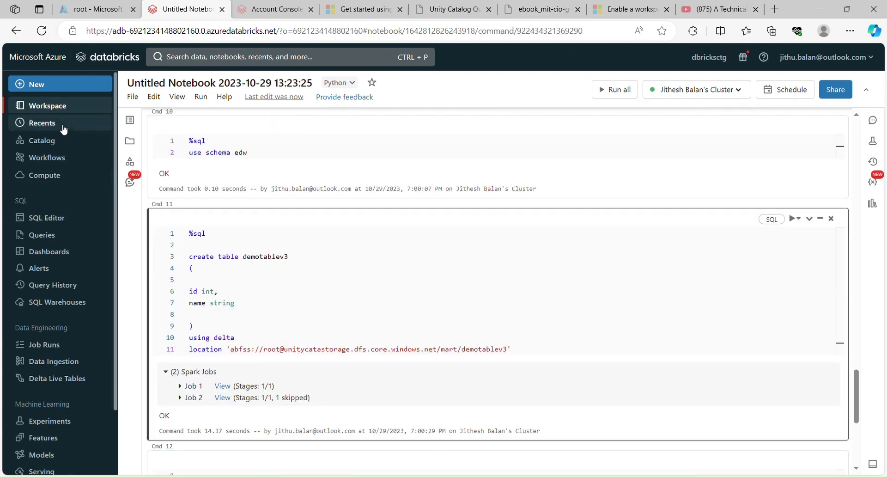
Step: Browse to mycatalogdemo > edw > demotablev3 in Catalog Explorer and view its empty Sample Data
{"action": "left_click", "coordinate": [64, 144]}
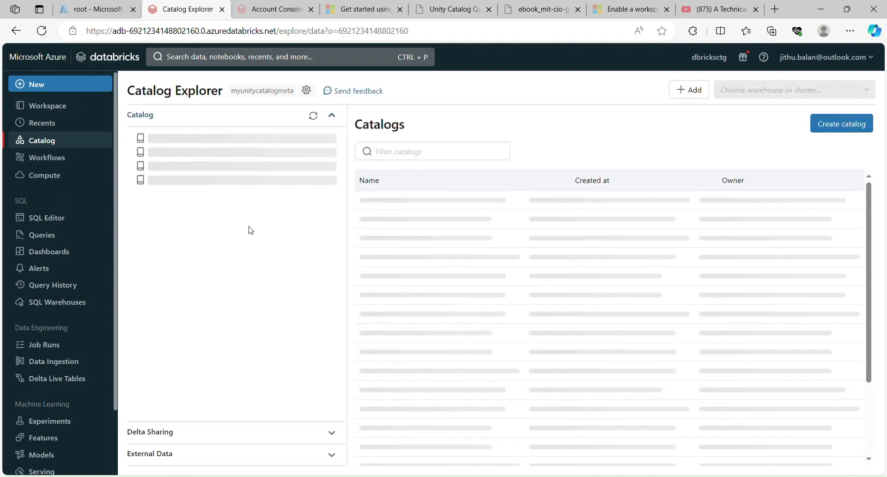
{"action": "left_click", "coordinate": [145, 193]}
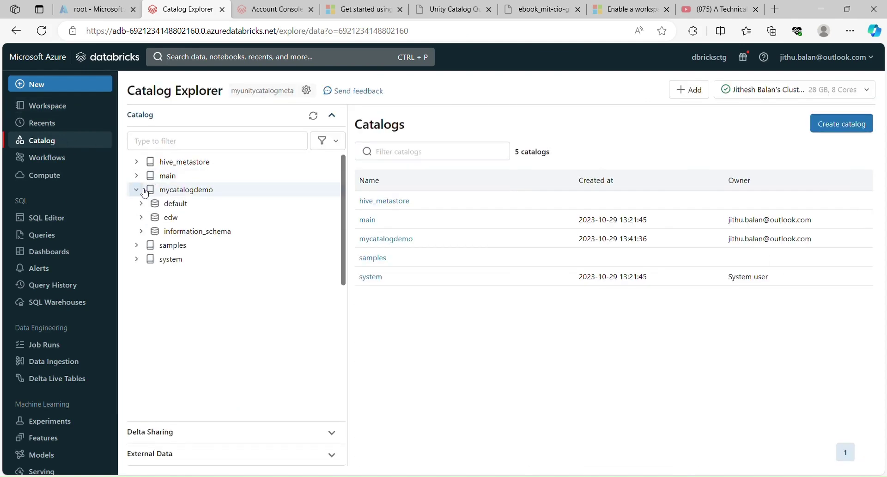
{"action": "left_click", "coordinate": [146, 221]}
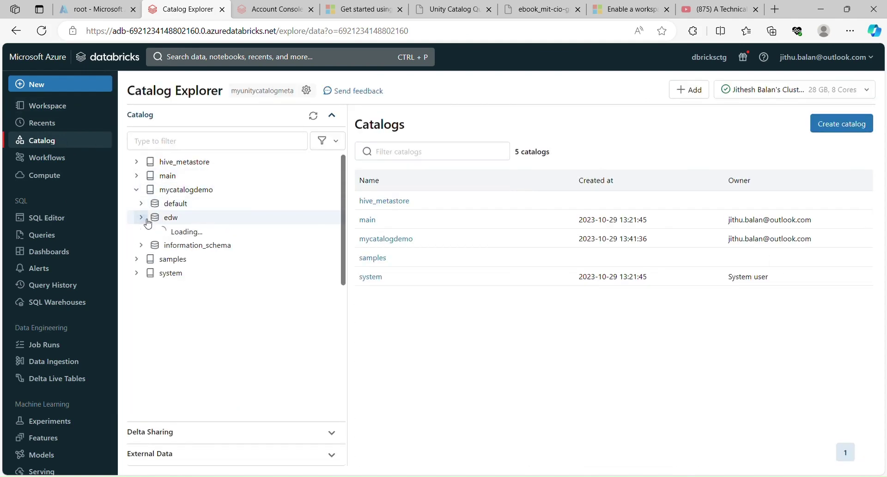
{"action": "left_click", "coordinate": [191, 233]}
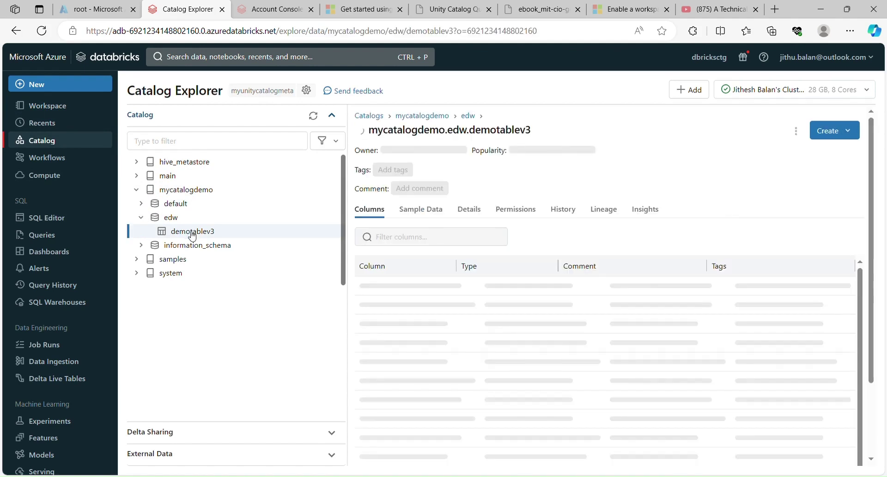
{"action": "left_click", "coordinate": [438, 215]}
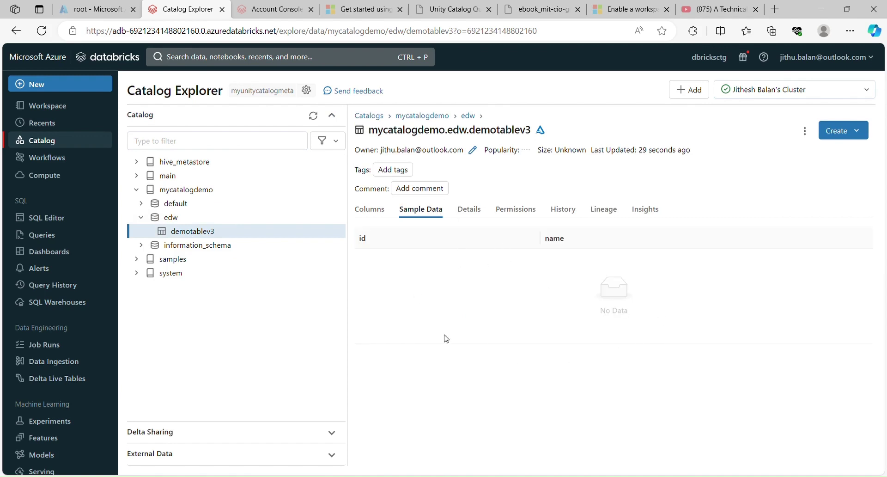
Step: Review demotablev3's details, noting the EXTERNAL securable kind and Updated At, then check its permissions
{"action": "left_click", "coordinate": [480, 216]}
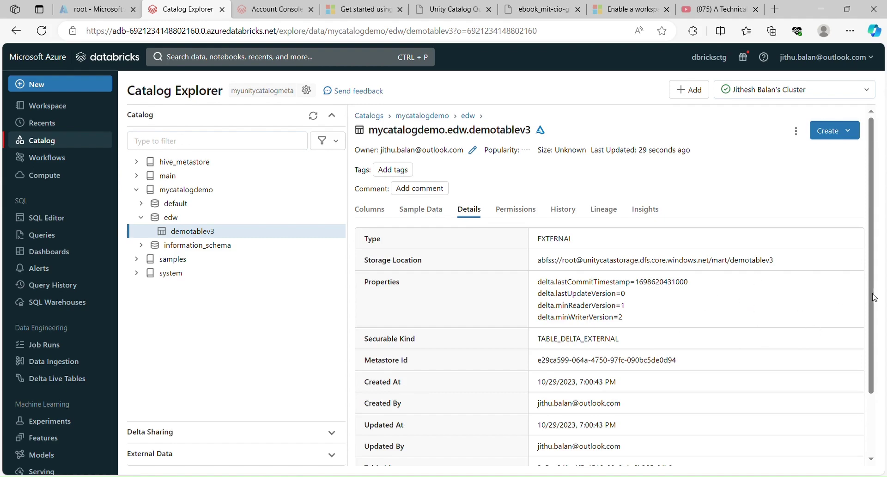
{"action": "left_click_drag", "start_coordinate": [875, 297], "coordinate": [881, 362]}
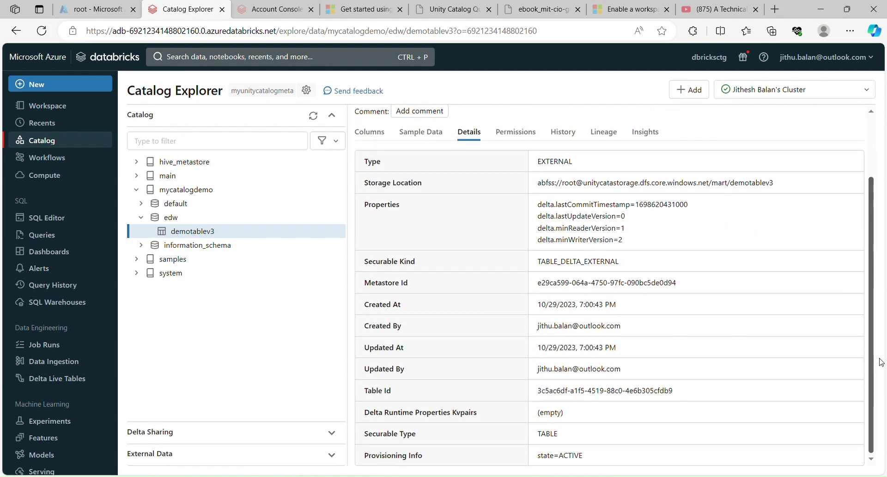
{"action": "left_click_drag", "start_coordinate": [573, 268], "coordinate": [639, 271]}
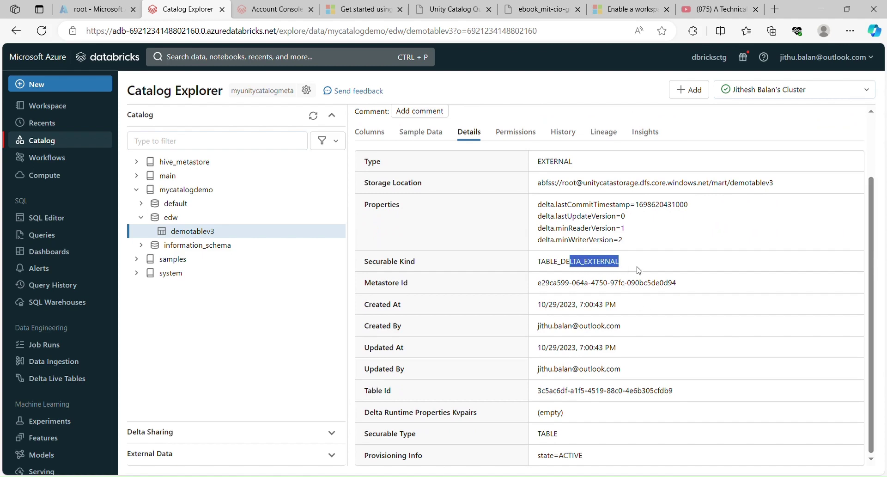
{"action": "left_click_drag", "start_coordinate": [626, 329], "coordinate": [529, 344]}
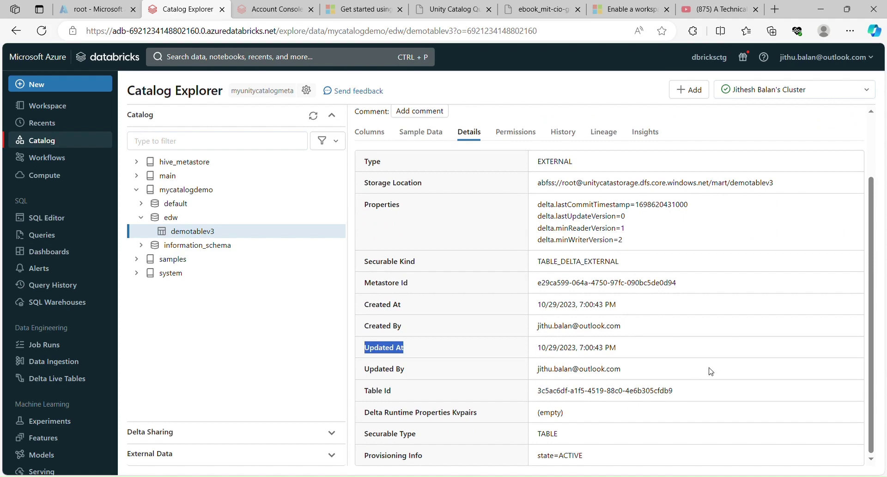
{"action": "left_click_drag", "start_coordinate": [872, 302], "coordinate": [869, 198]}
{"action": "left_click", "coordinate": [529, 210]}
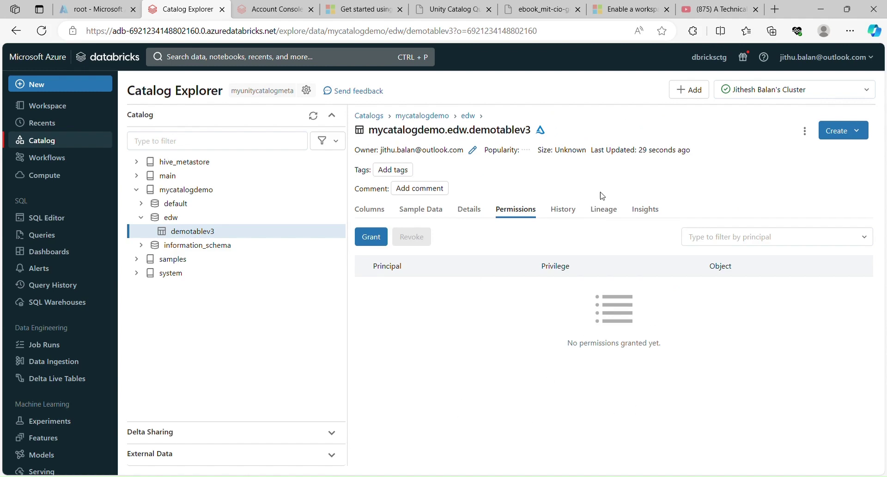
Step: View demotablev3's History and Lineage, then open mycatalogdemo.default.demotable's Sample Data
{"action": "left_click", "coordinate": [572, 214]}
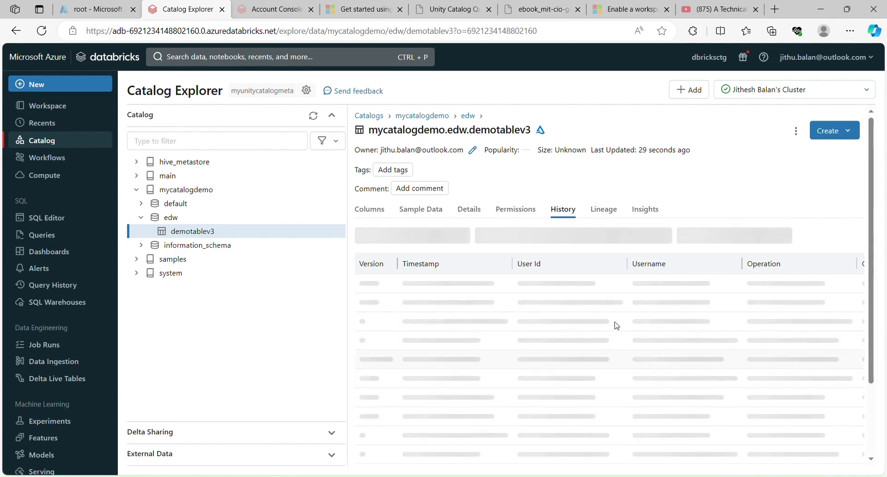
{"action": "left_click", "coordinate": [606, 214]}
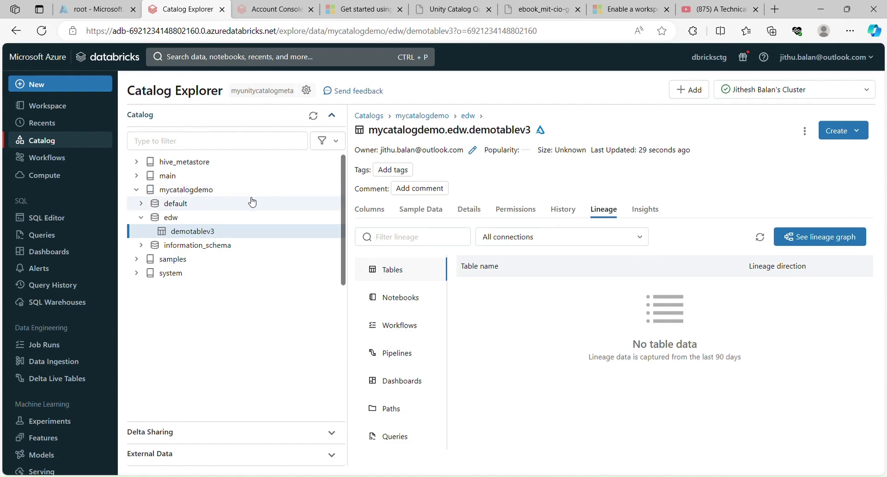
{"action": "left_click", "coordinate": [142, 203]}
{"action": "left_click", "coordinate": [180, 223]}
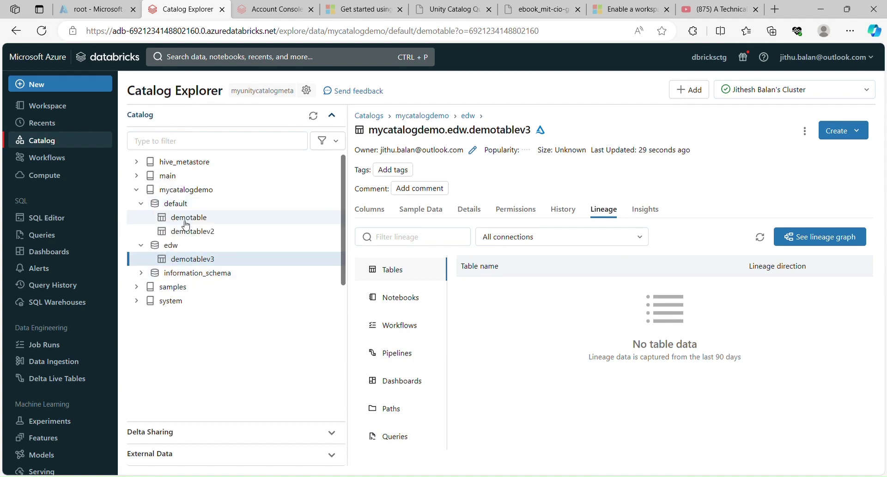
{"action": "left_click", "coordinate": [434, 212]}
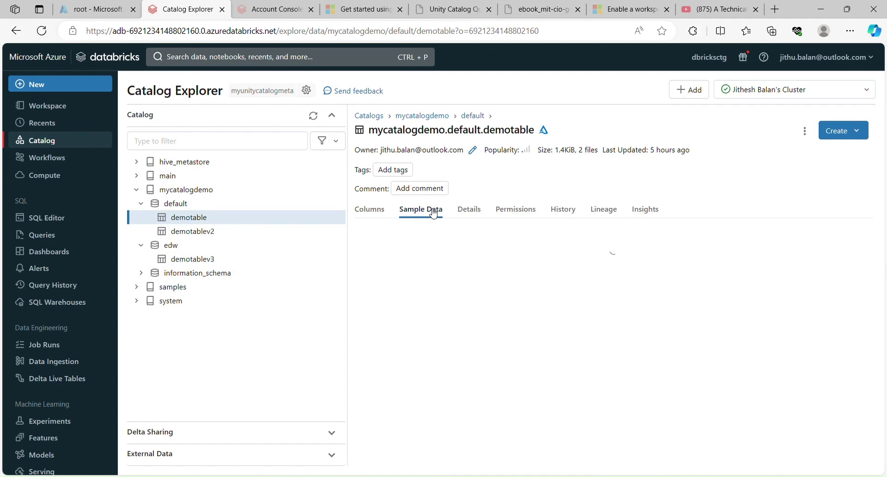